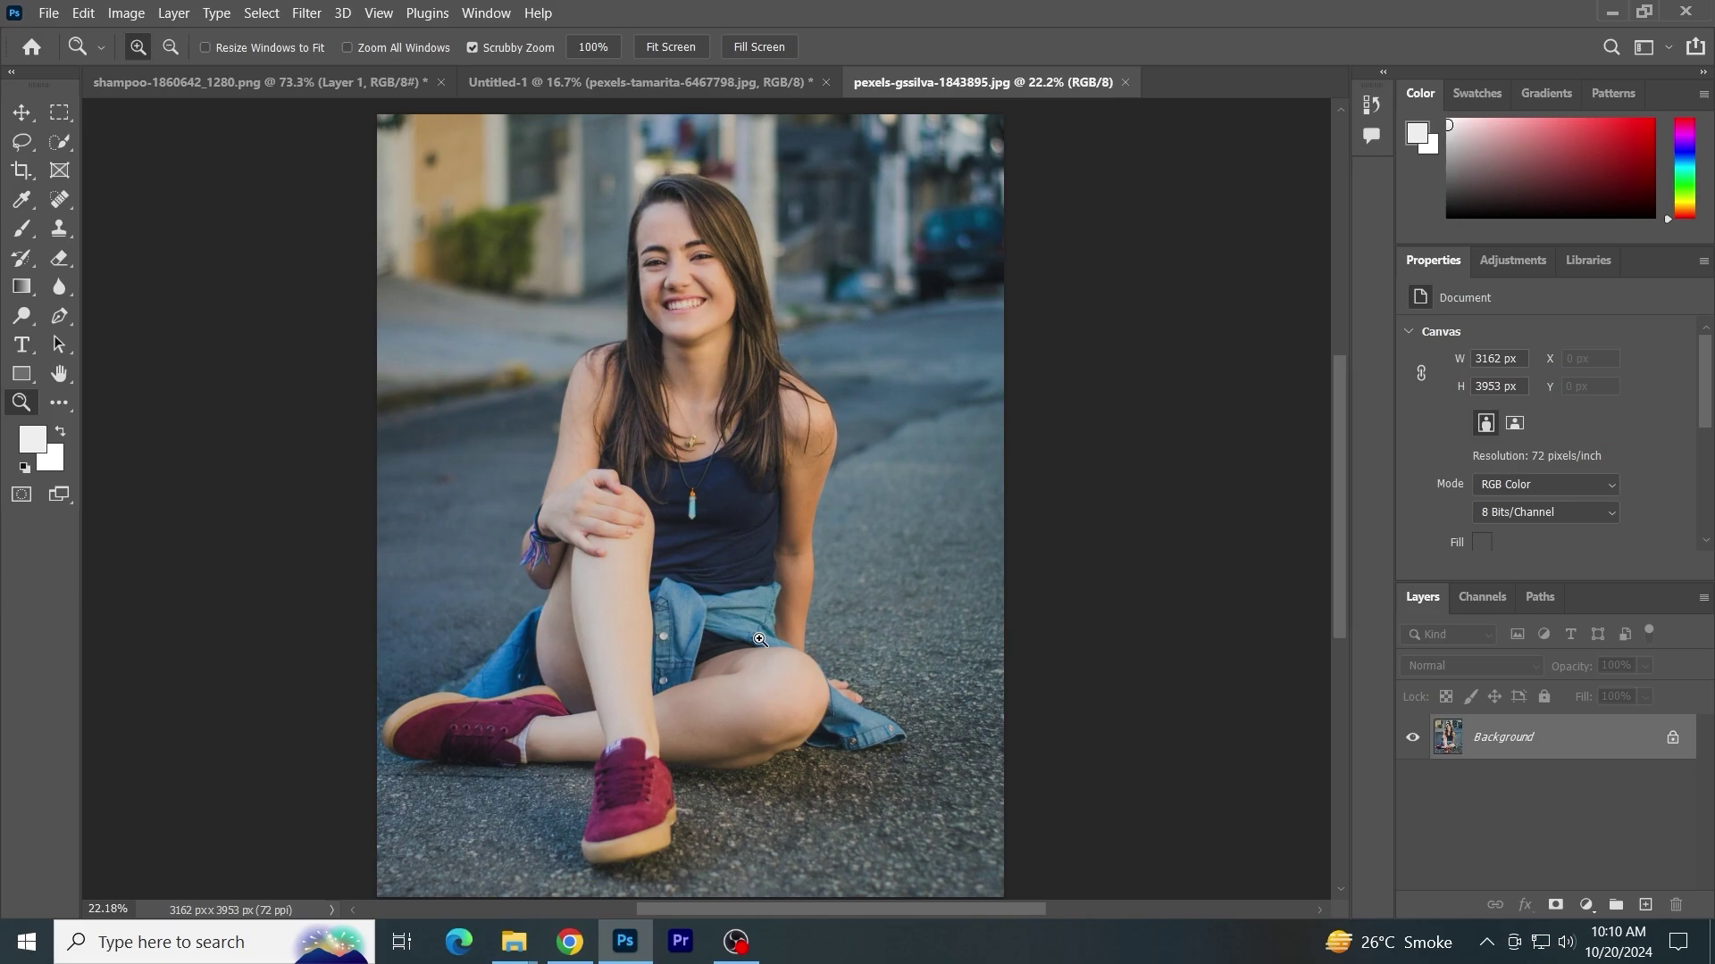
# Duplicate the Background layer and apply the Remove Background quick action to the copy.
pyautogui.hotkey('ctrl', 'j')
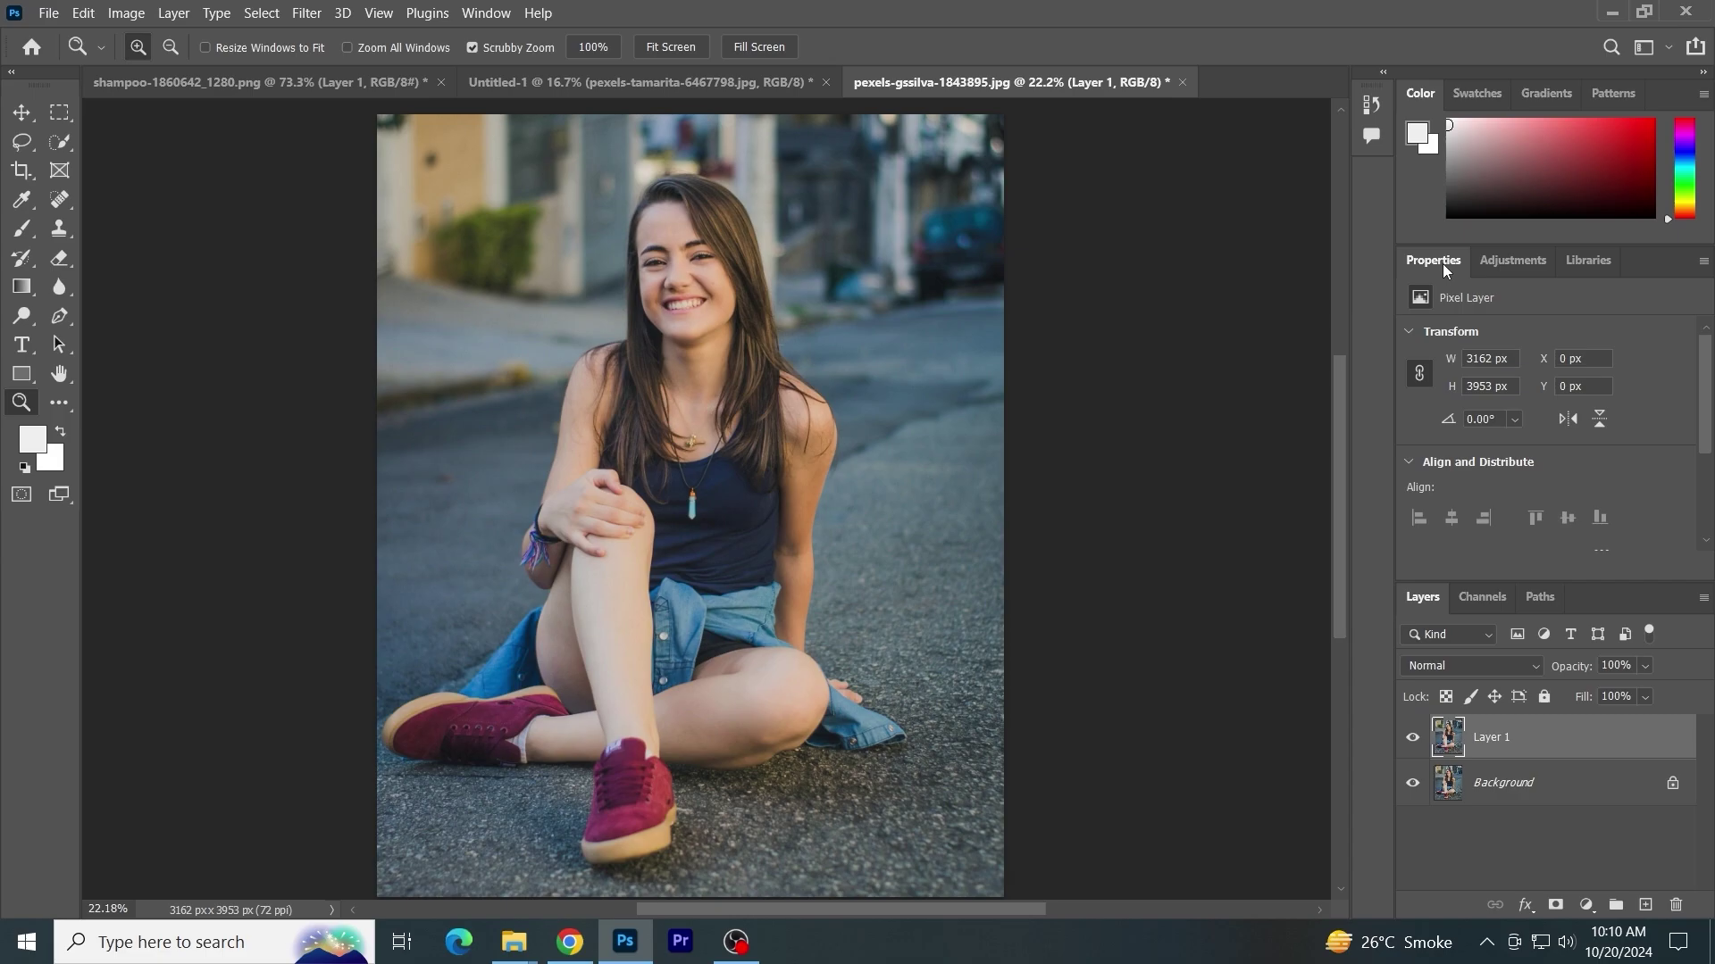
pyautogui.click(500, 16)
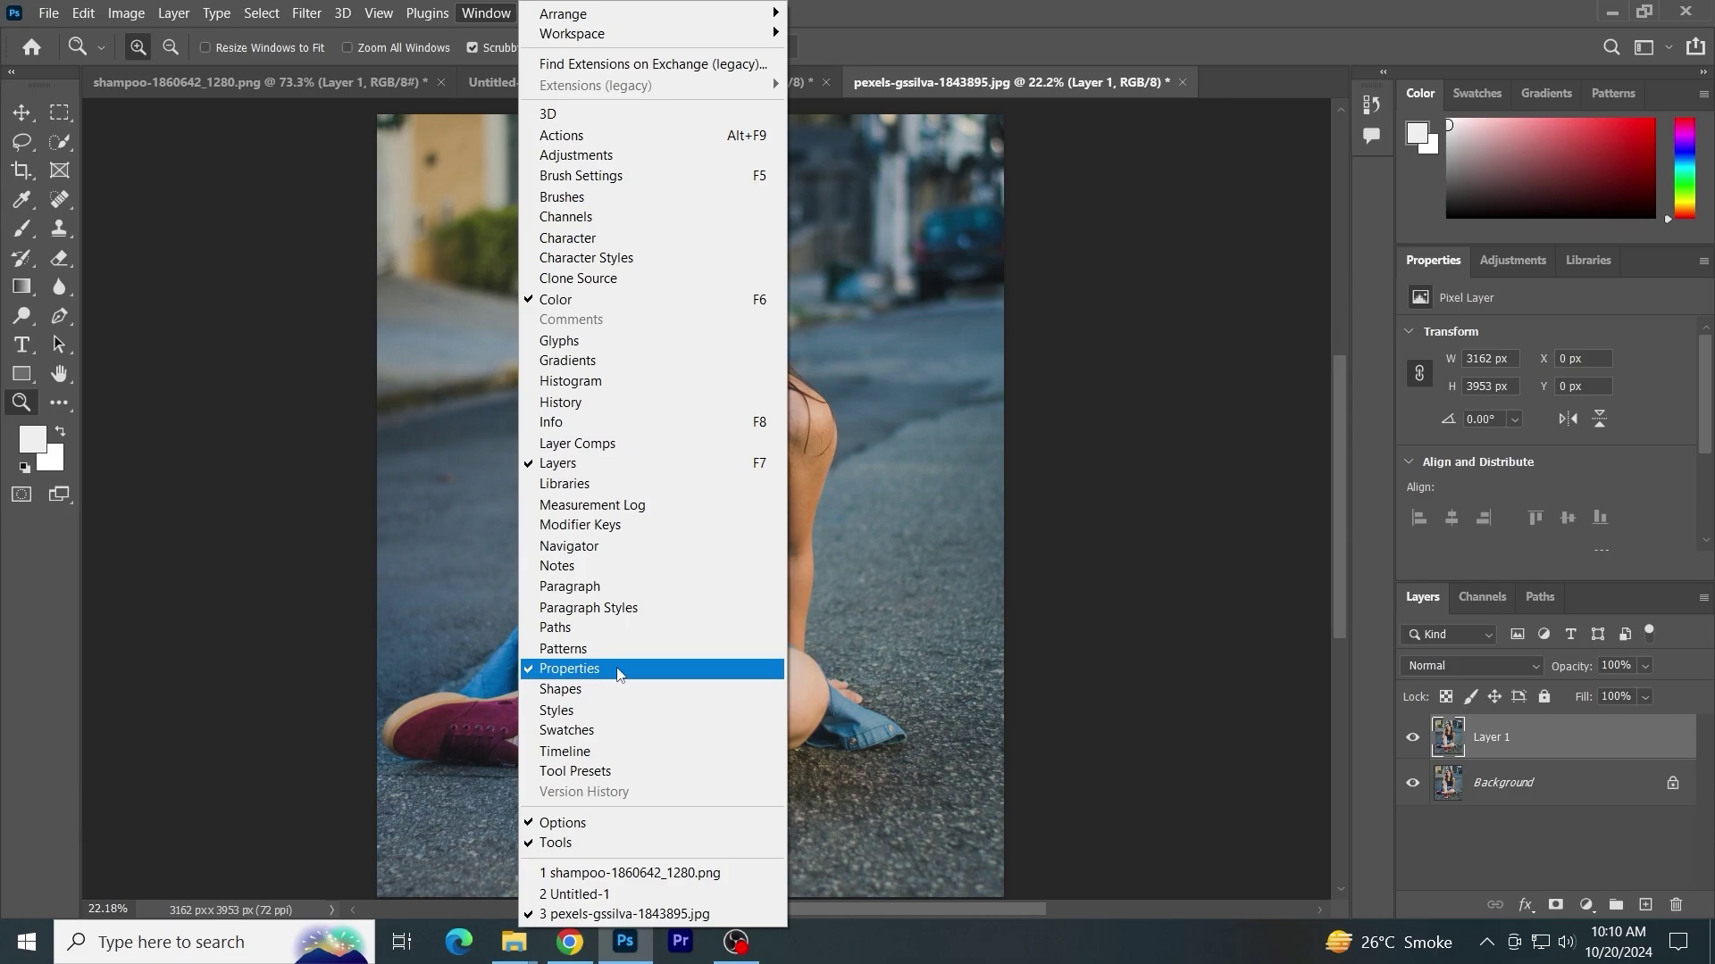
pyautogui.click(1416, 261)
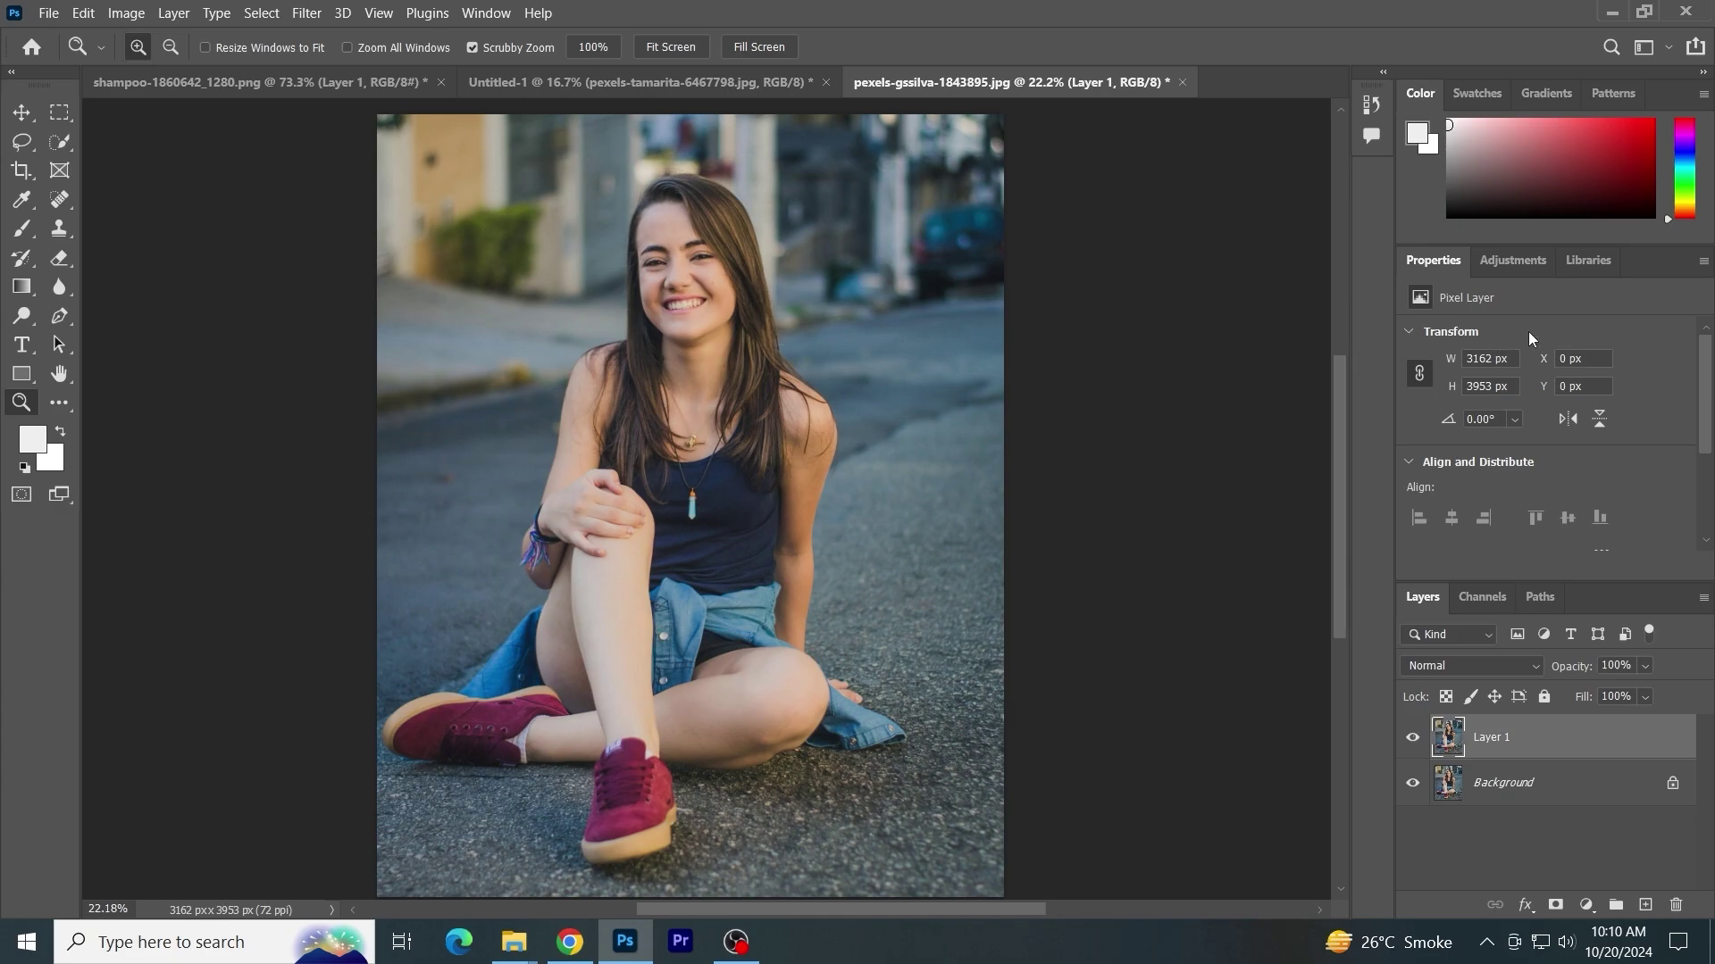
pyautogui.scroll(-2, 1524, 393)
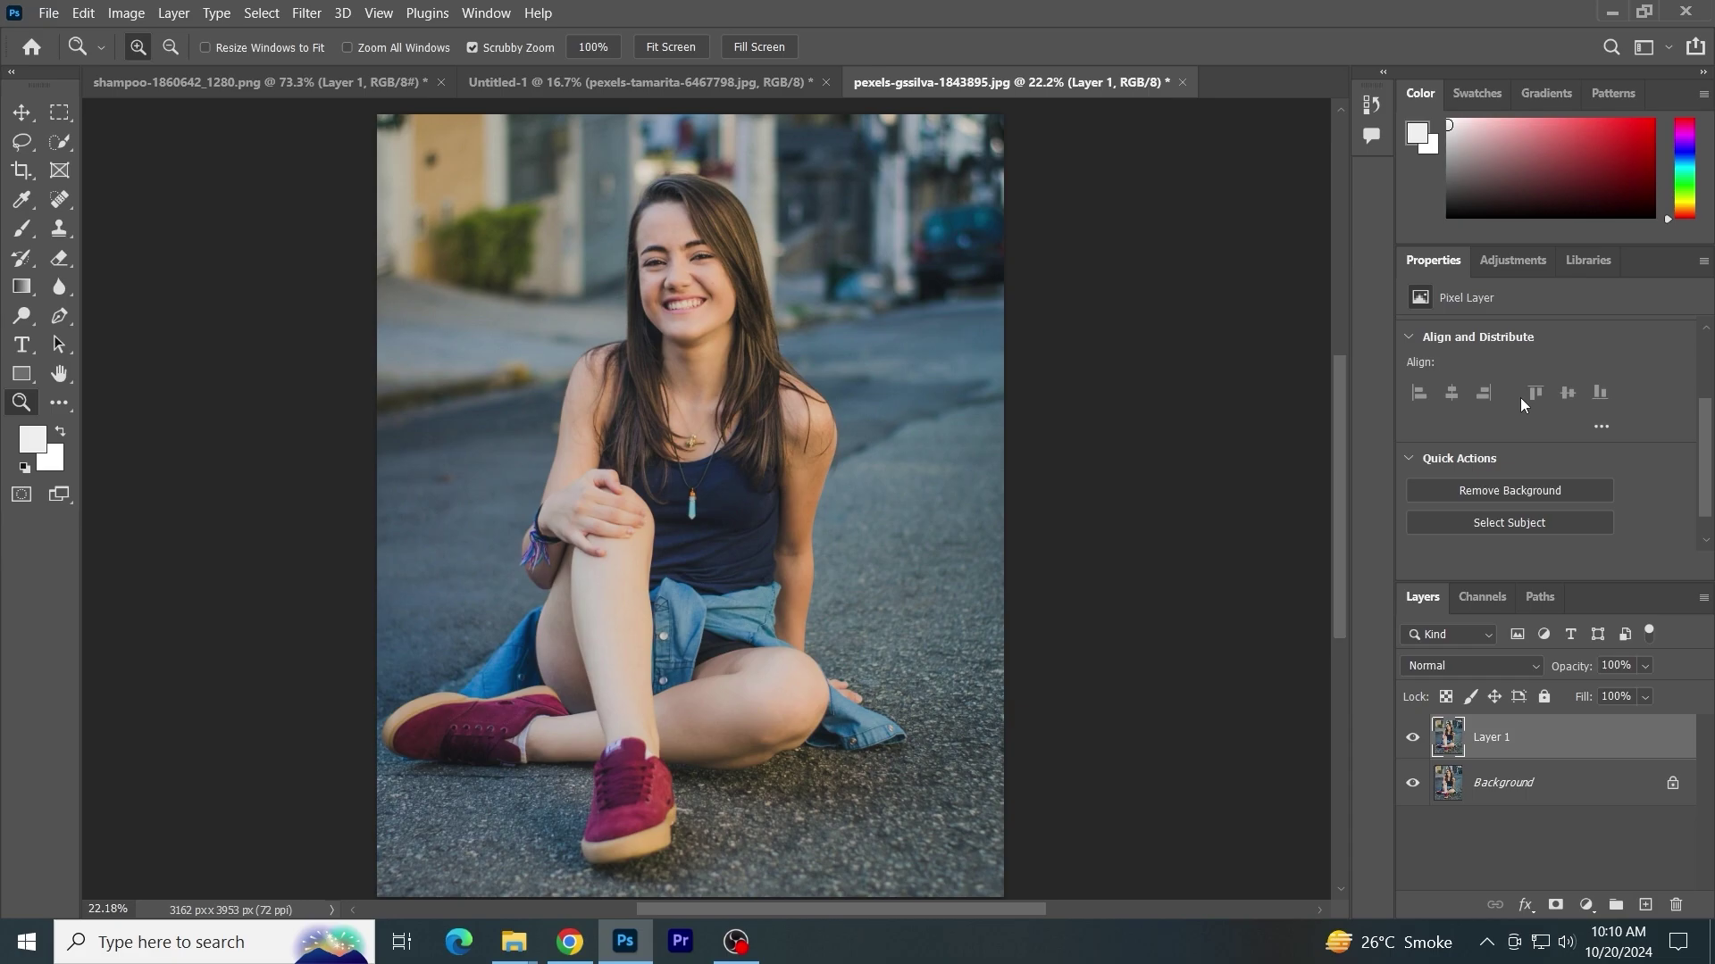
pyautogui.click(1503, 491)
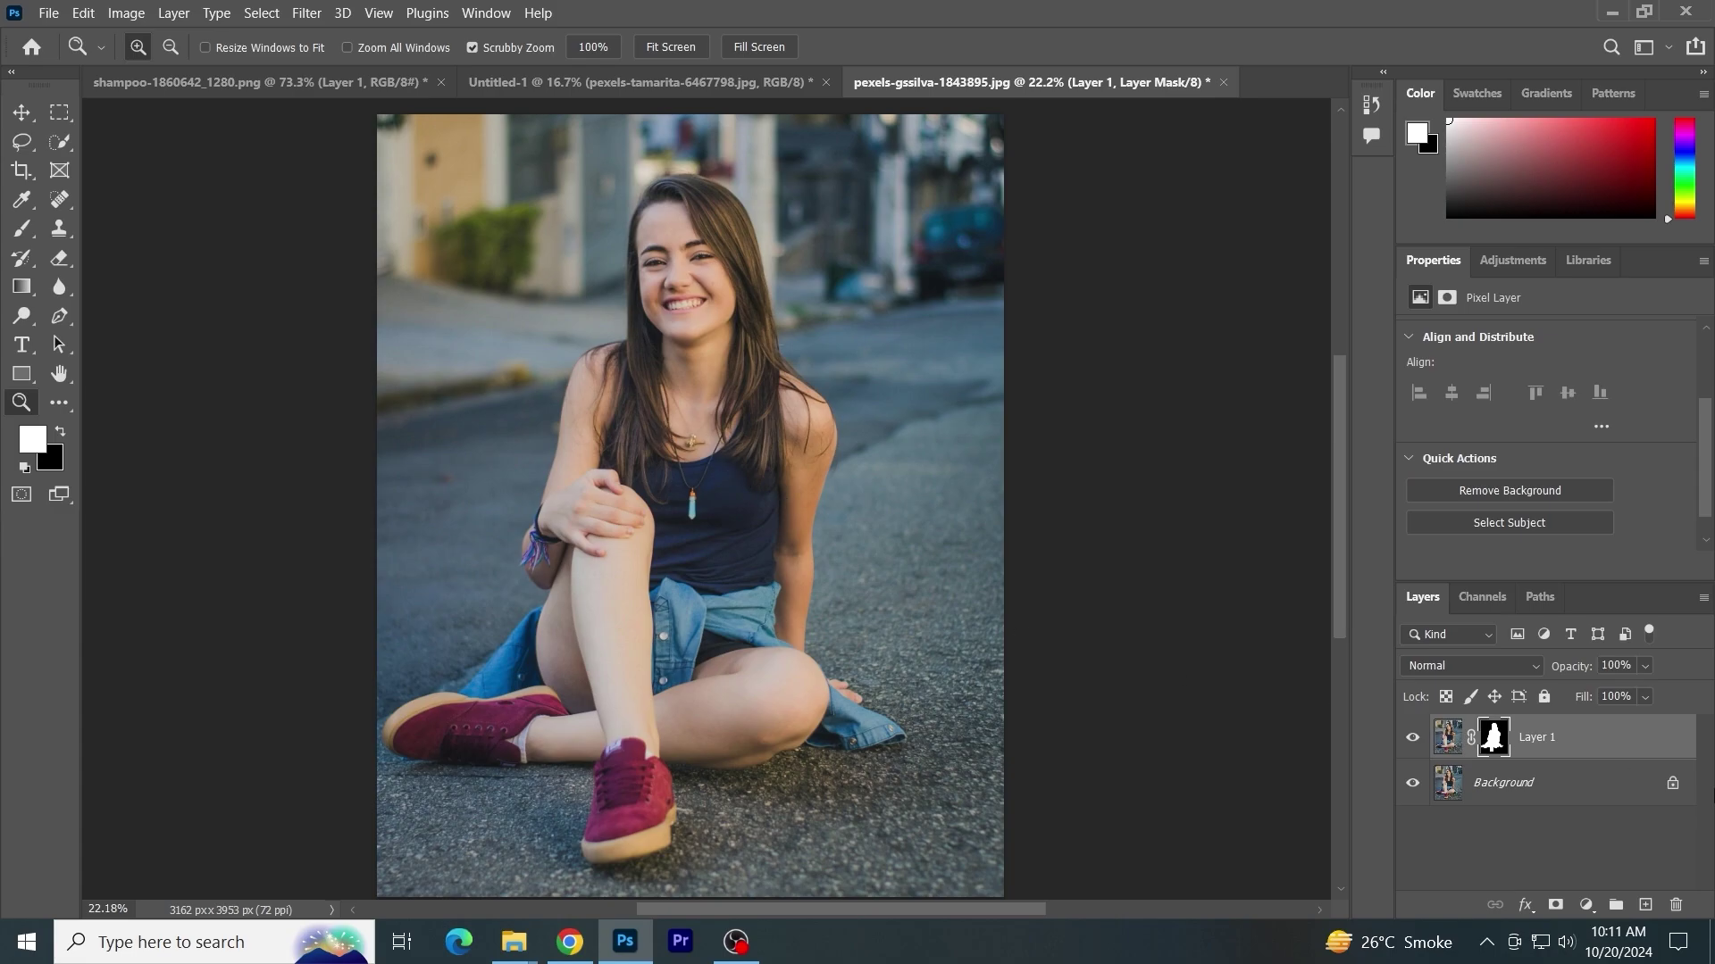
# Hide the original Background layer to check the cutout, and undo back to the single original layer.
pyautogui.click(1612, 794)
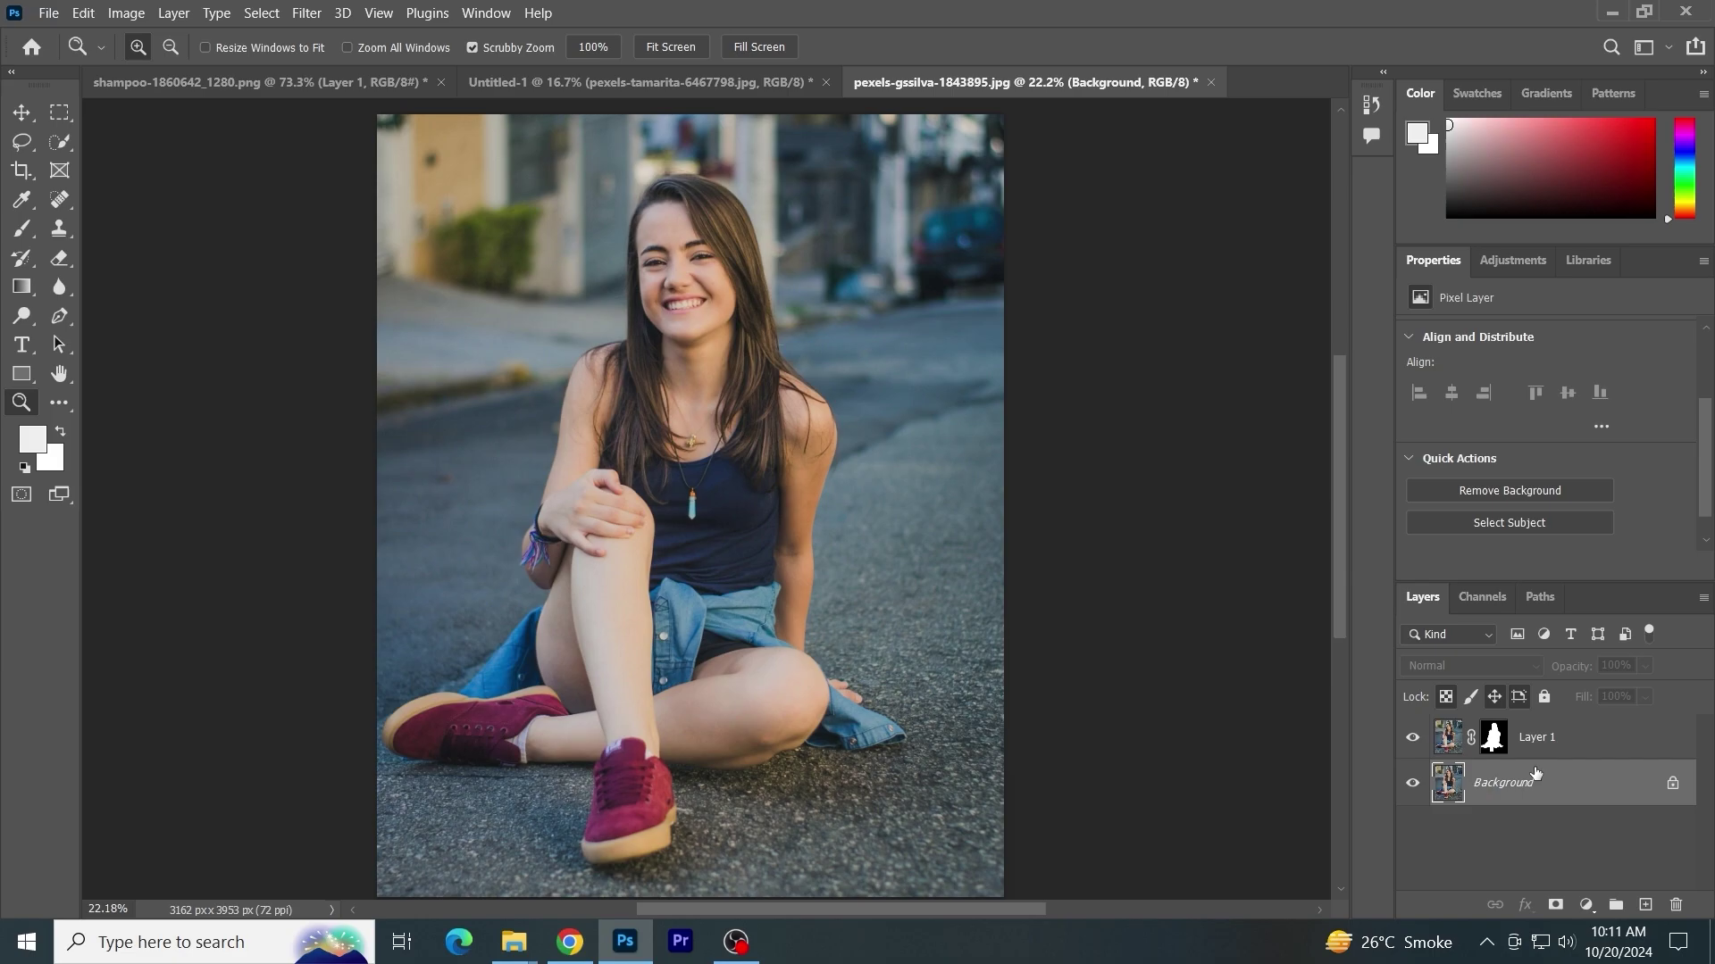
pyautogui.click(1412, 782)
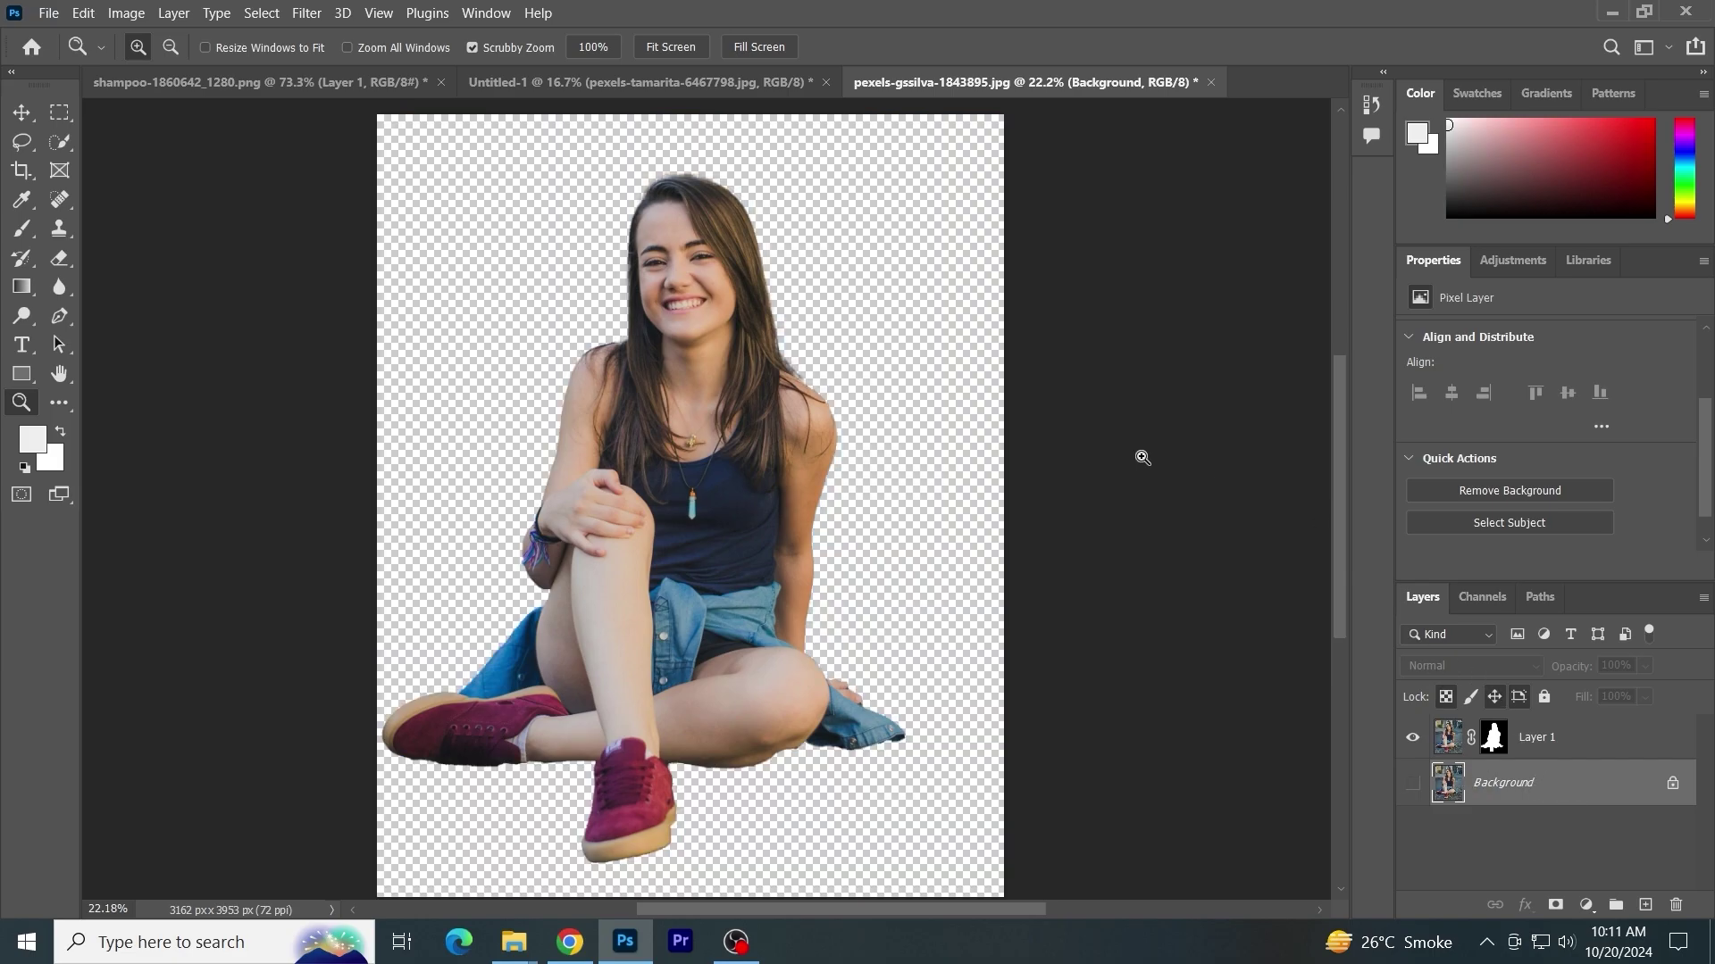
pyautogui.click(1618, 741)
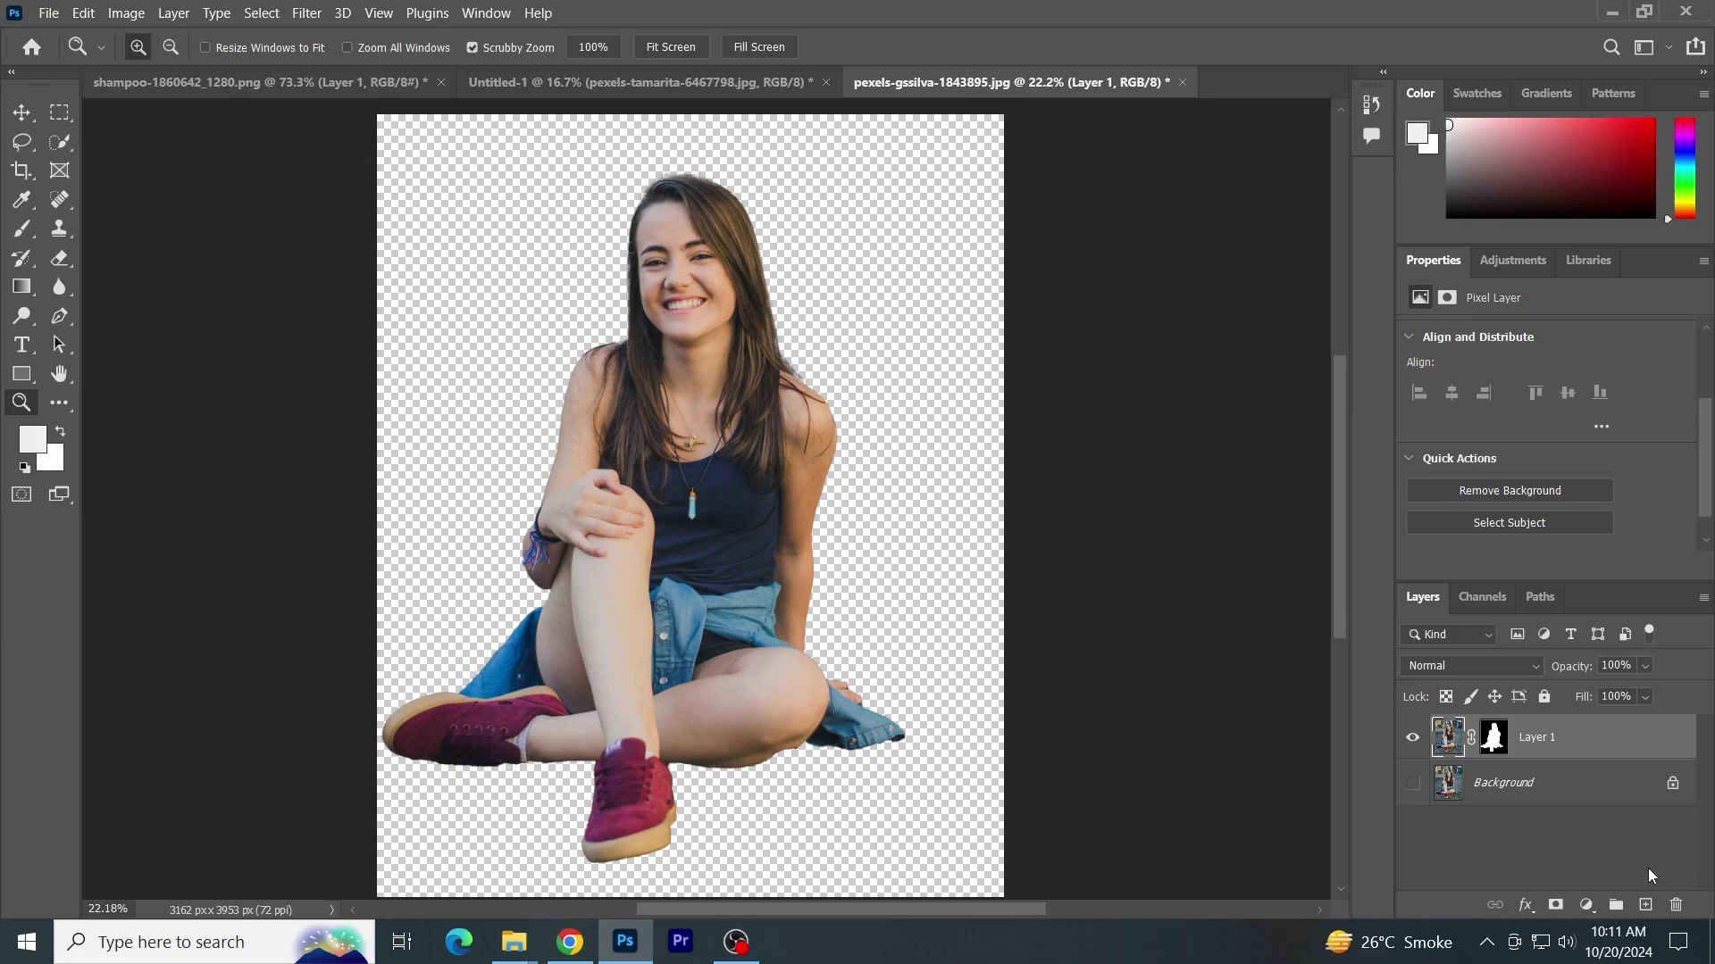
pyautogui.hotkey('ctrl', 'z')
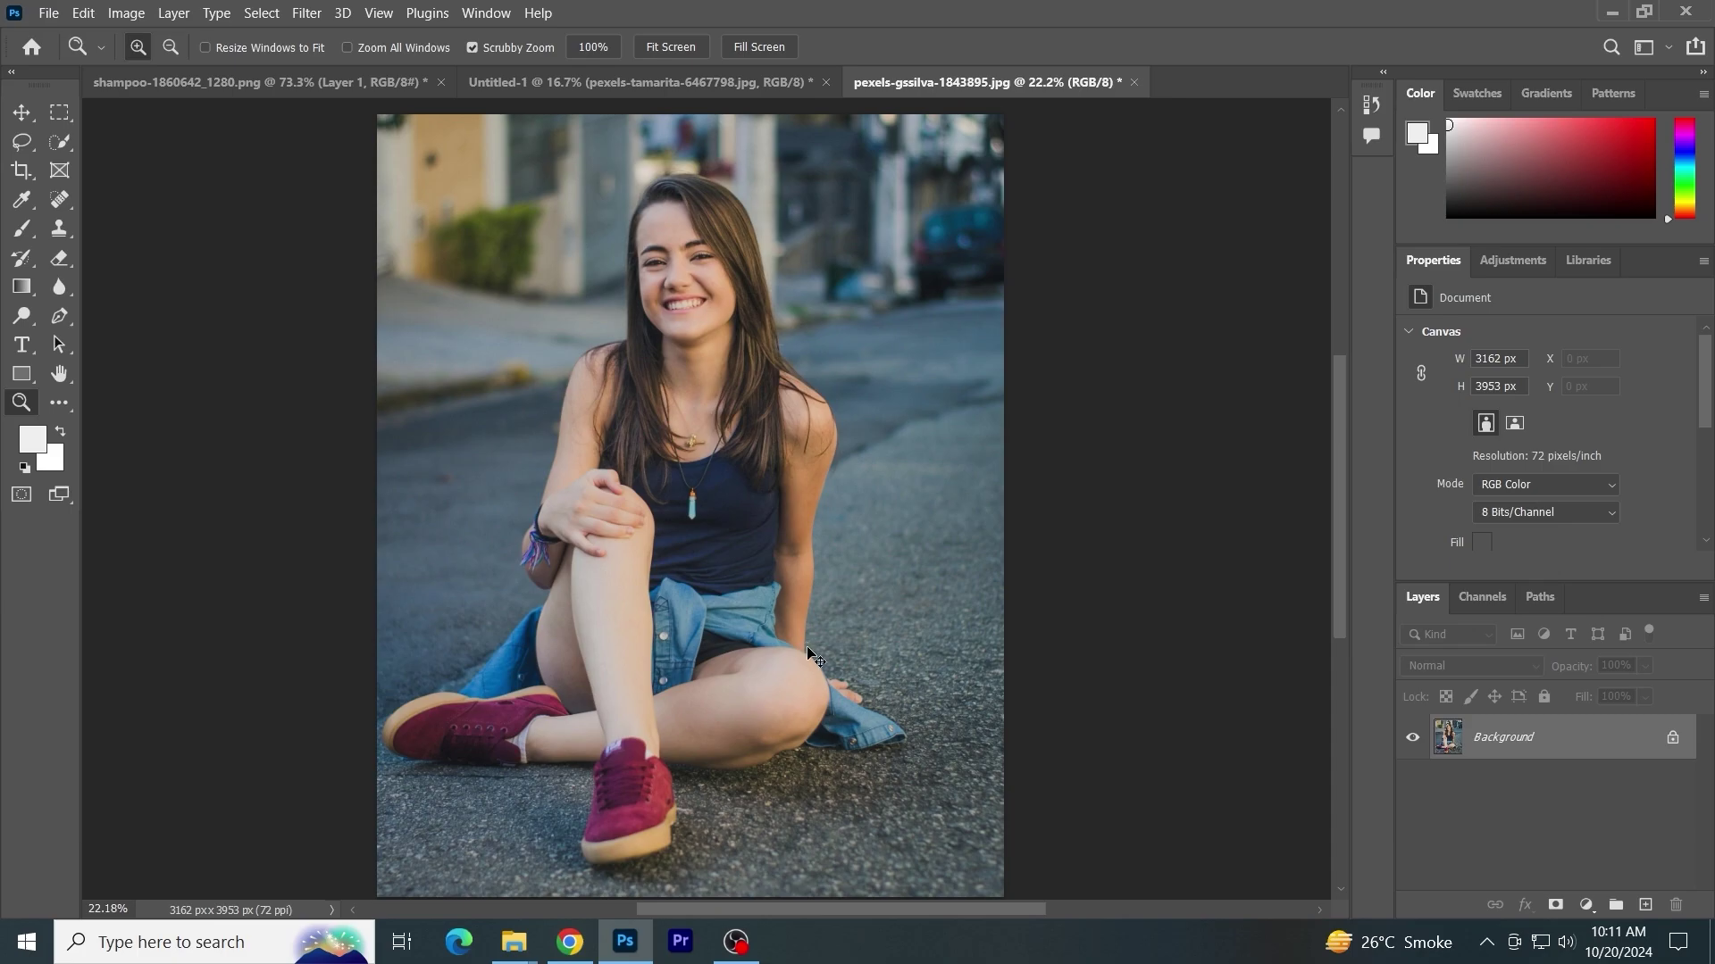
# Duplicate the Background layer again, hide the original, and make the copy the active layer.
pyautogui.hotkey('ctrl', 'j')
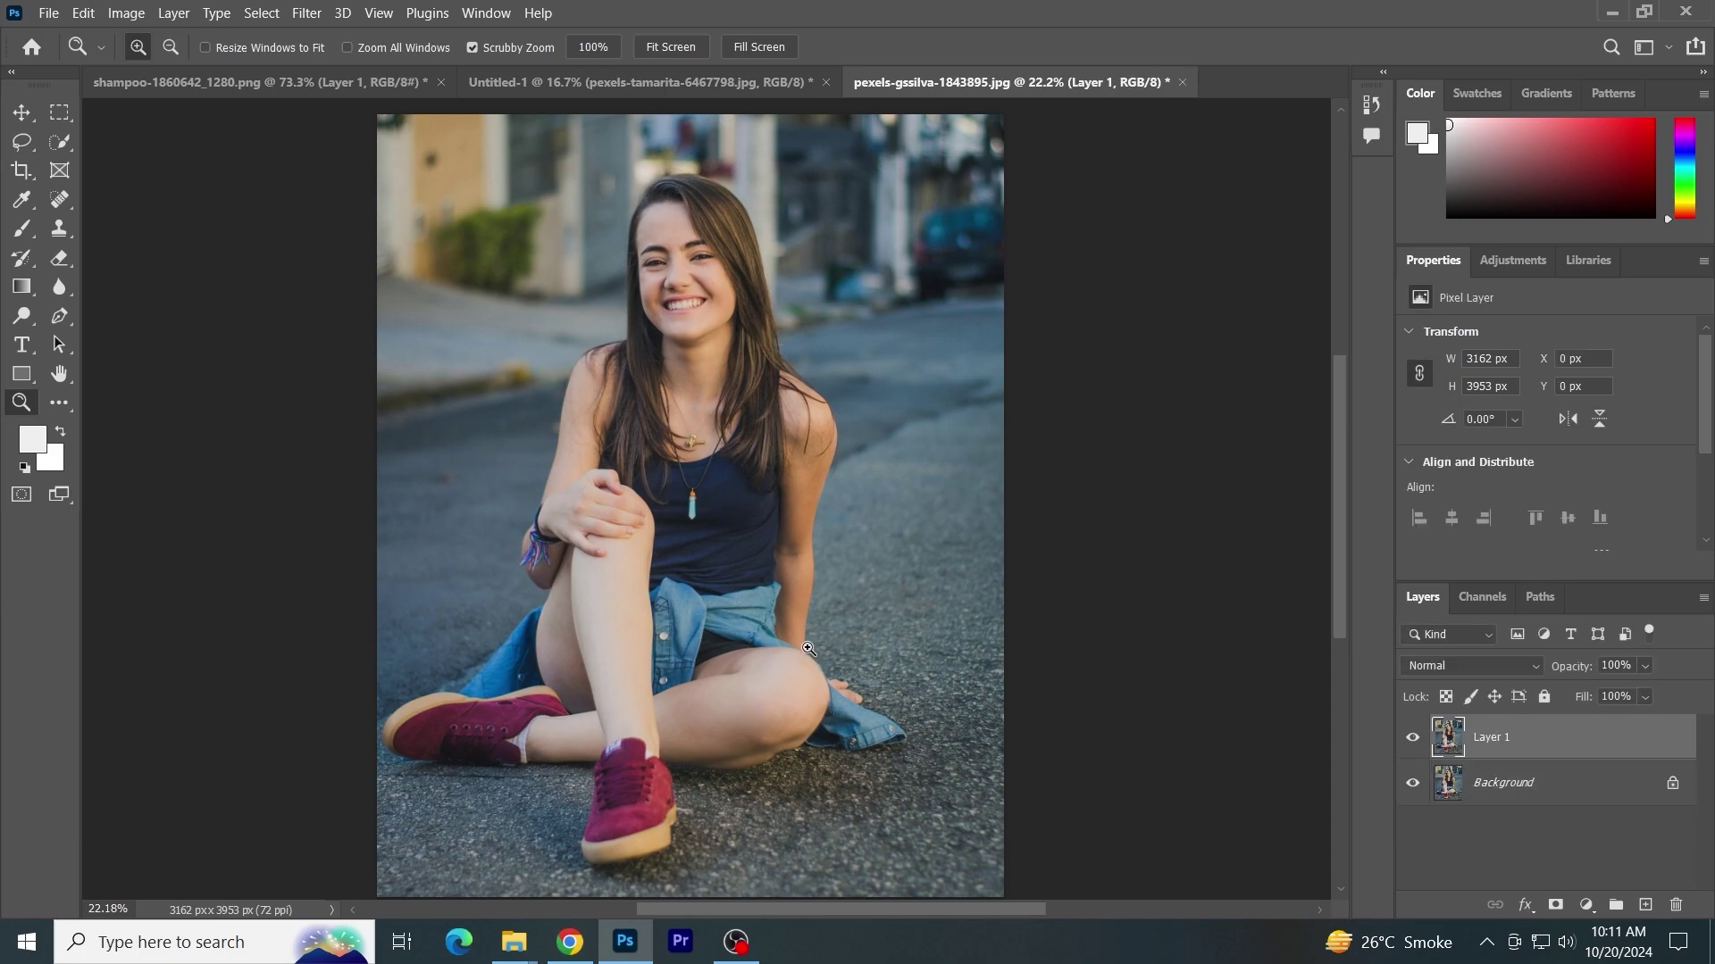
pyautogui.click(1530, 784)
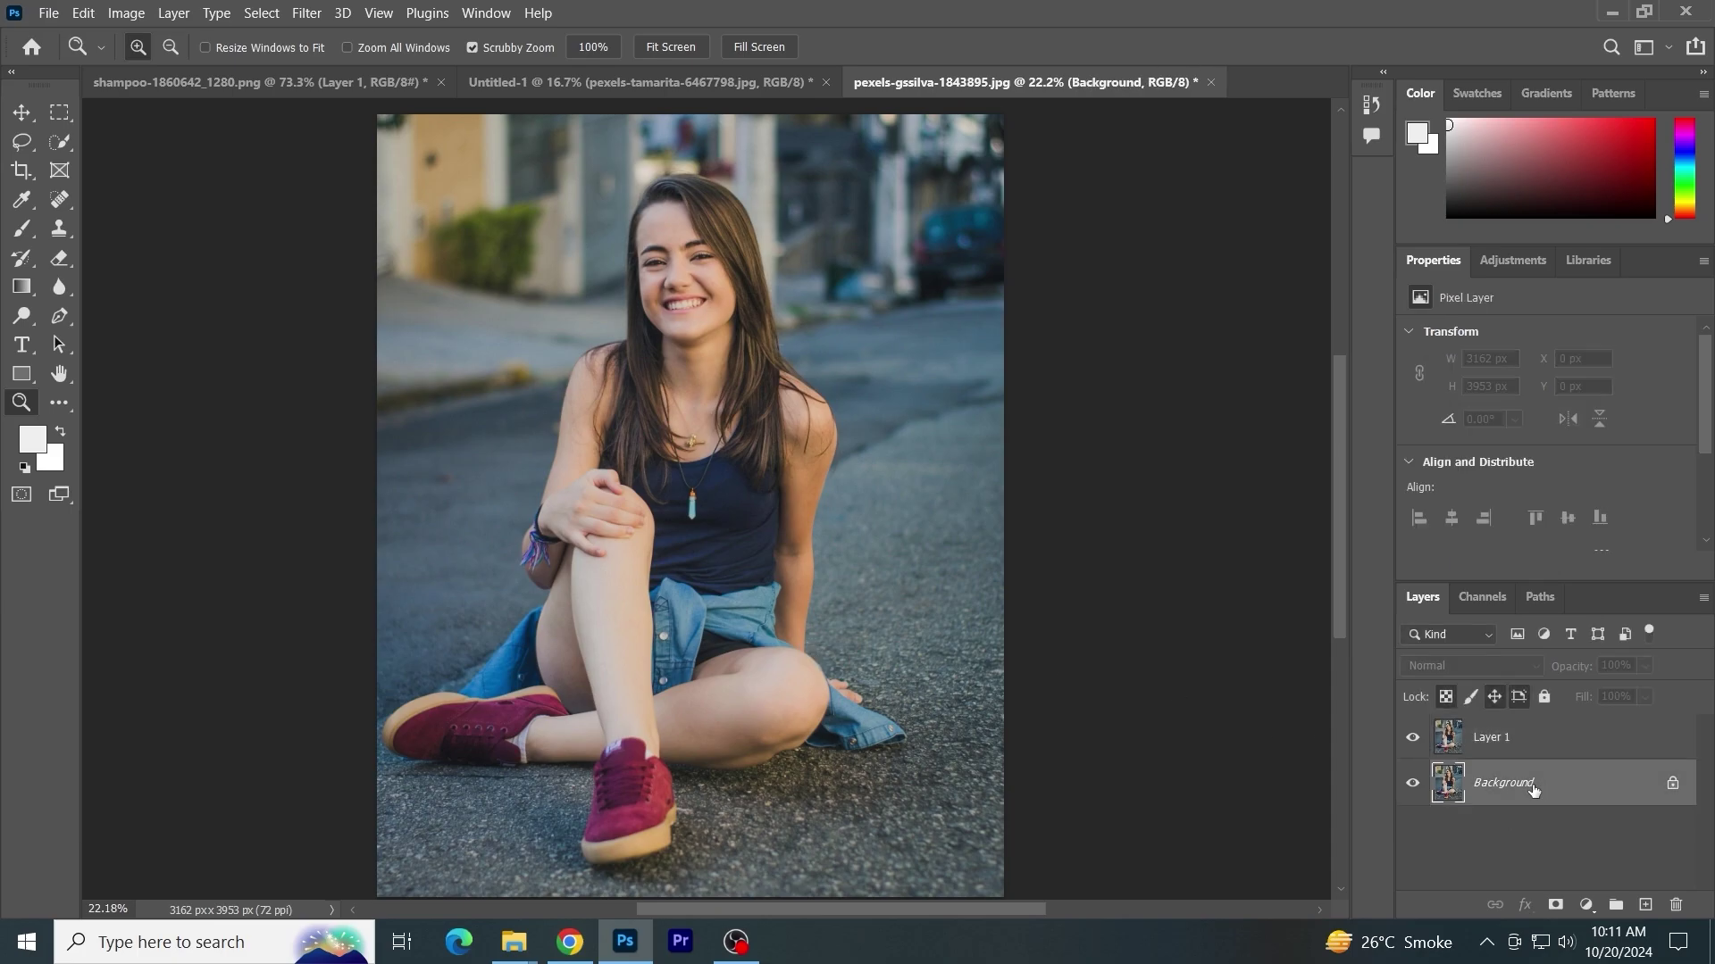
pyautogui.click(1413, 786)
pyautogui.click(1587, 739)
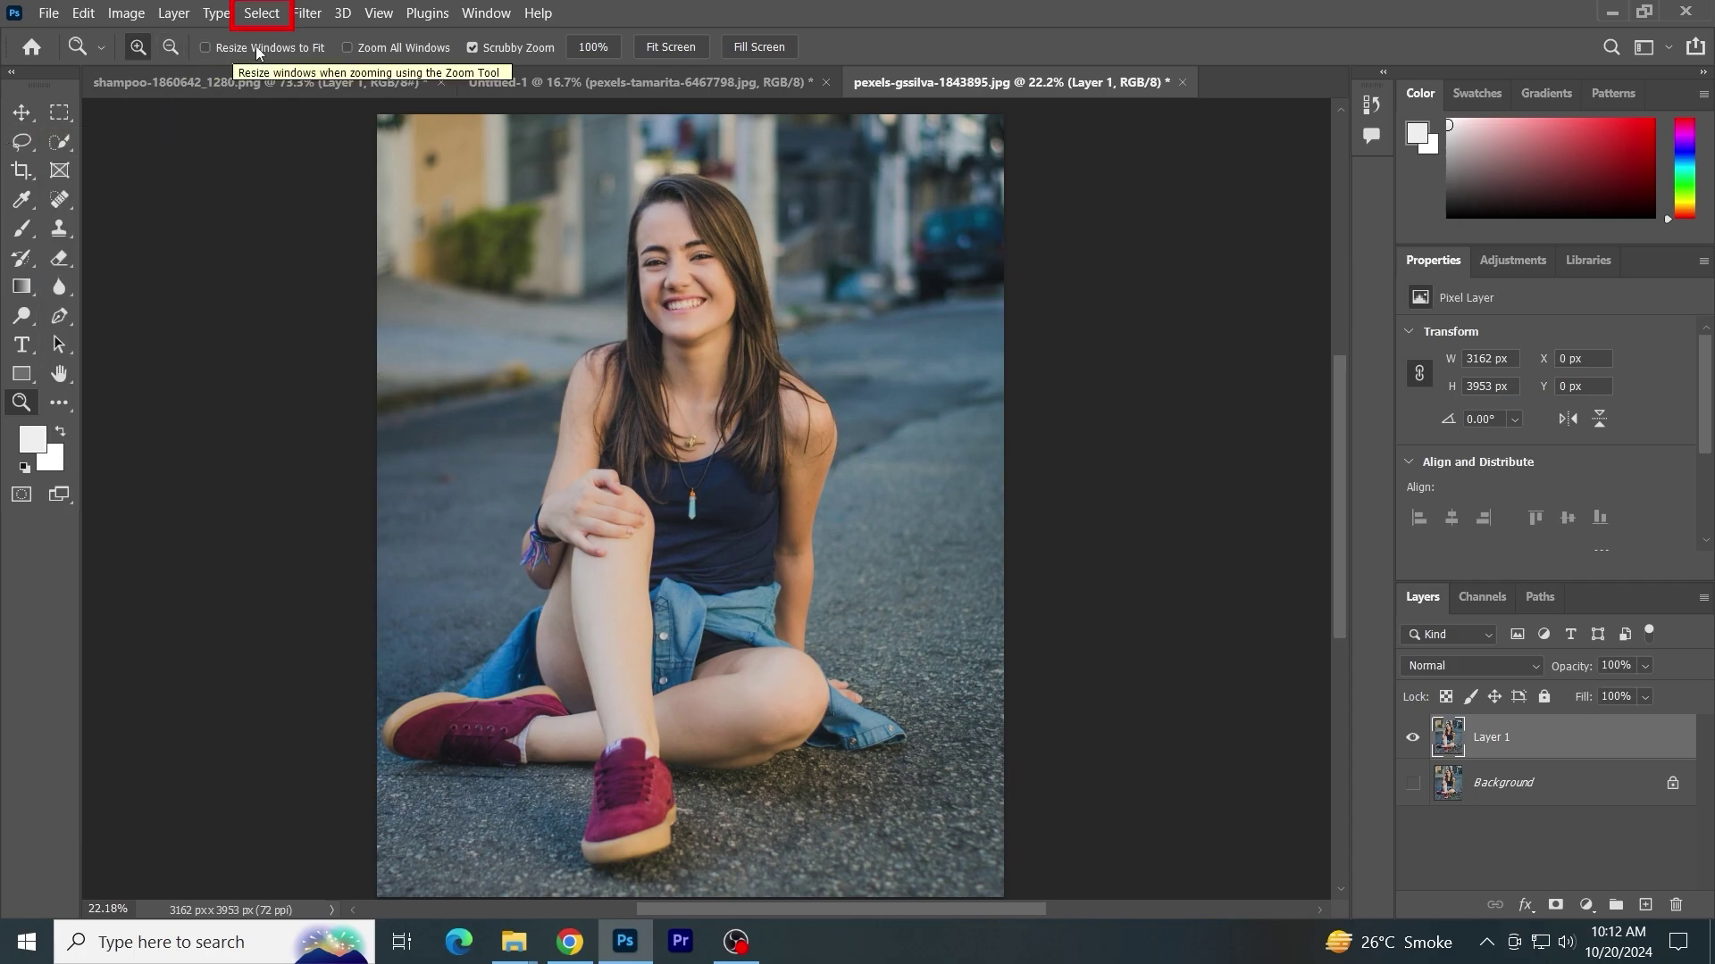
# Mask the duplicate layer to its automatically selected subject and convert the masked layer to a smart object.
pyautogui.click(263, 14)
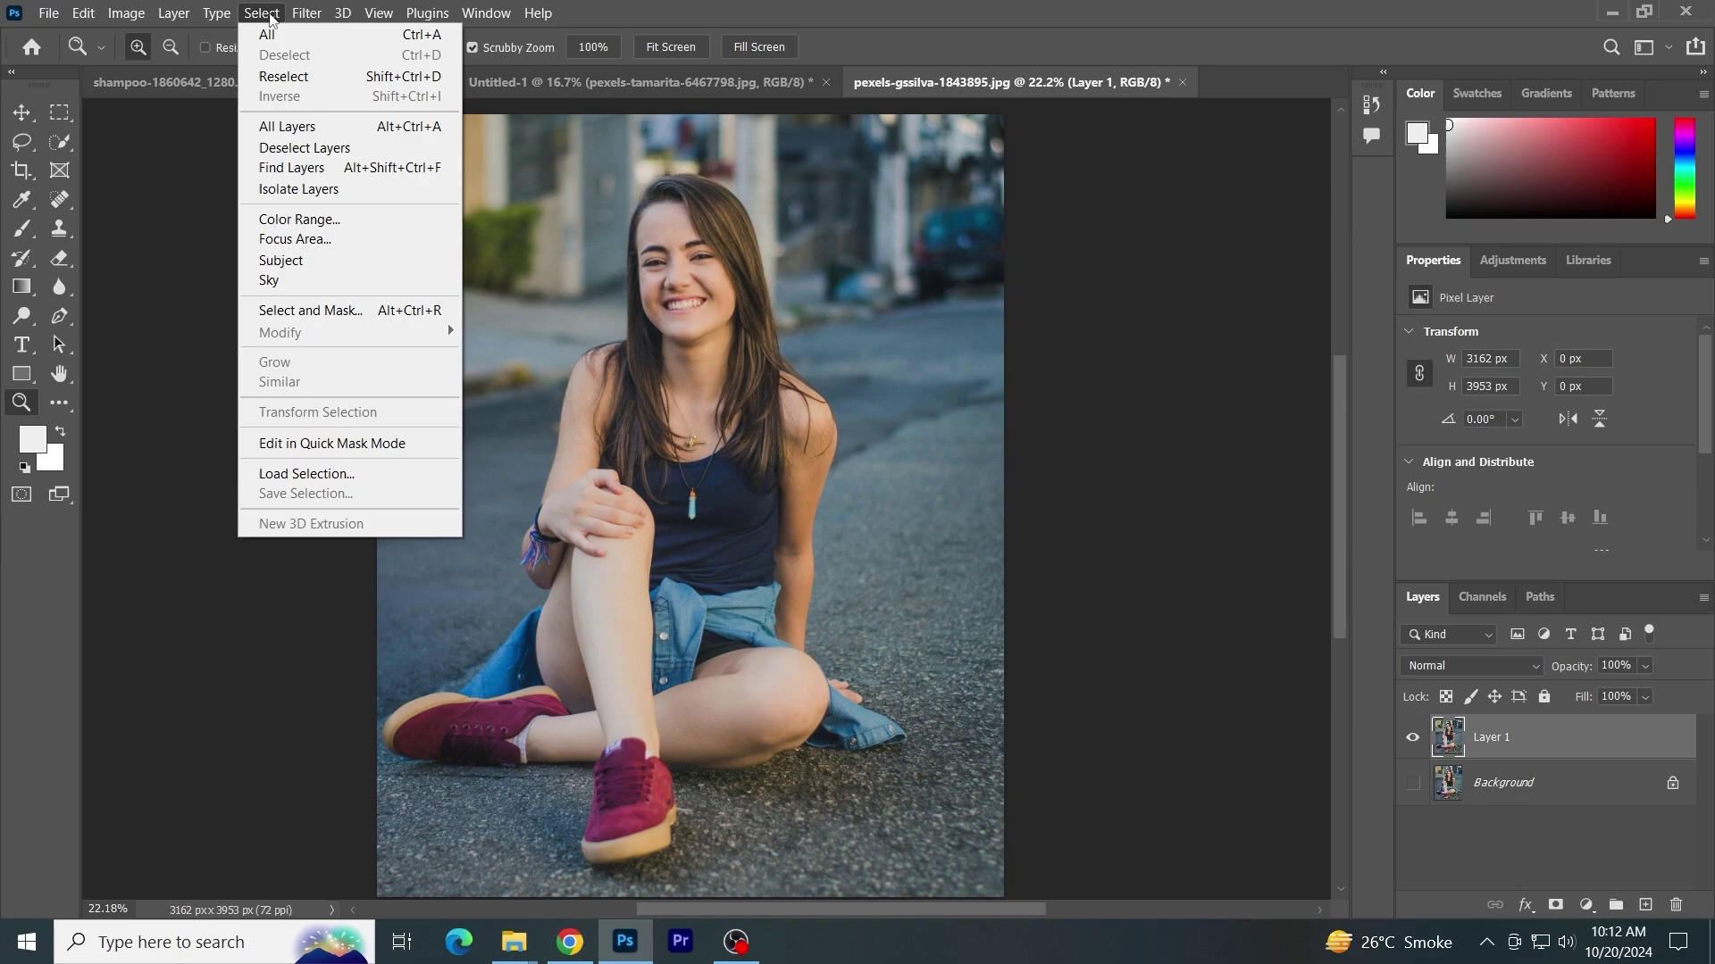
pyautogui.click(332, 264)
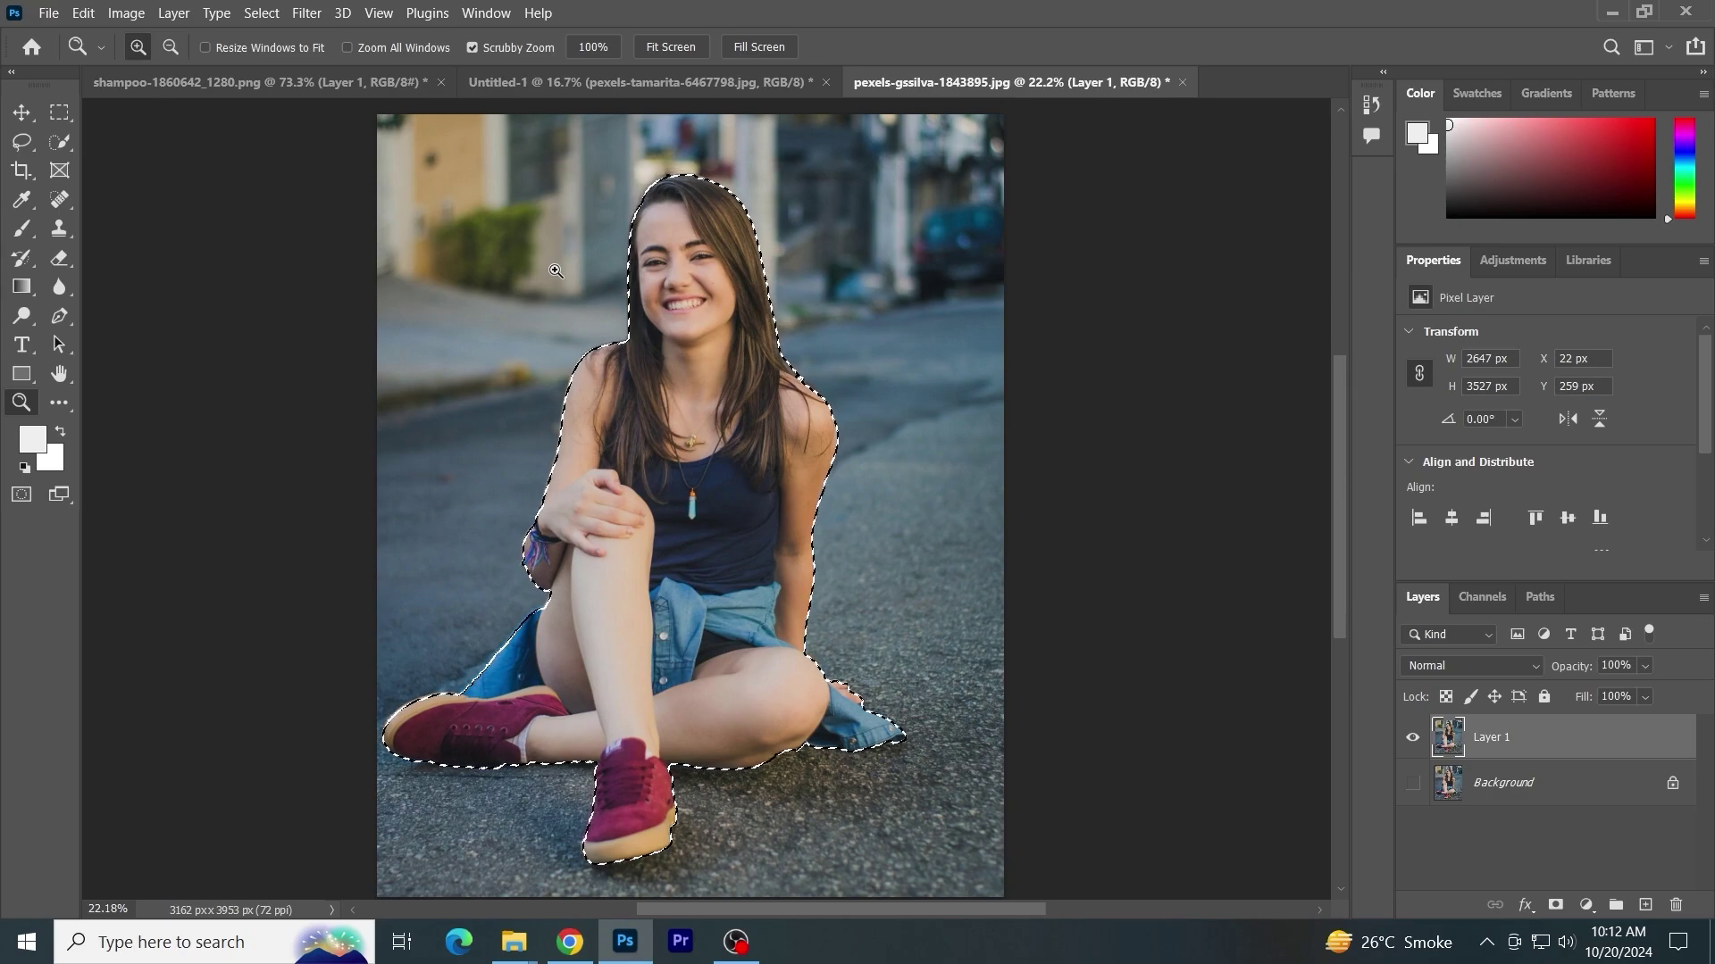
pyautogui.click(1555, 906)
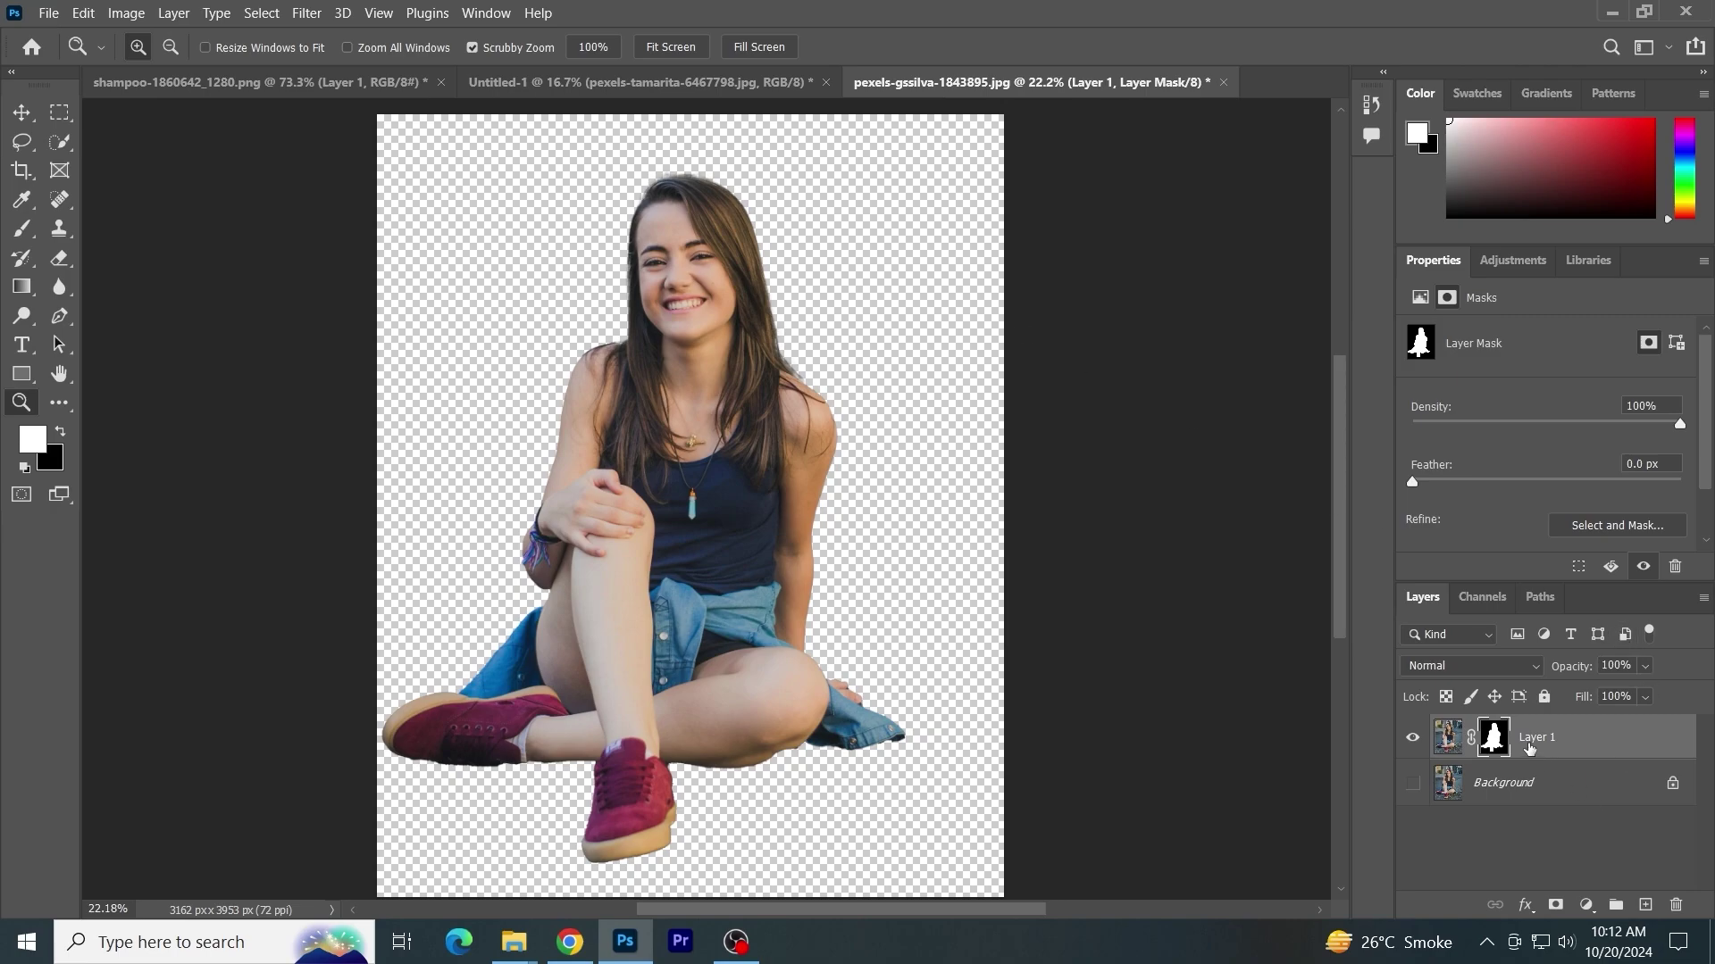
pyautogui.rightClick(1529, 747)
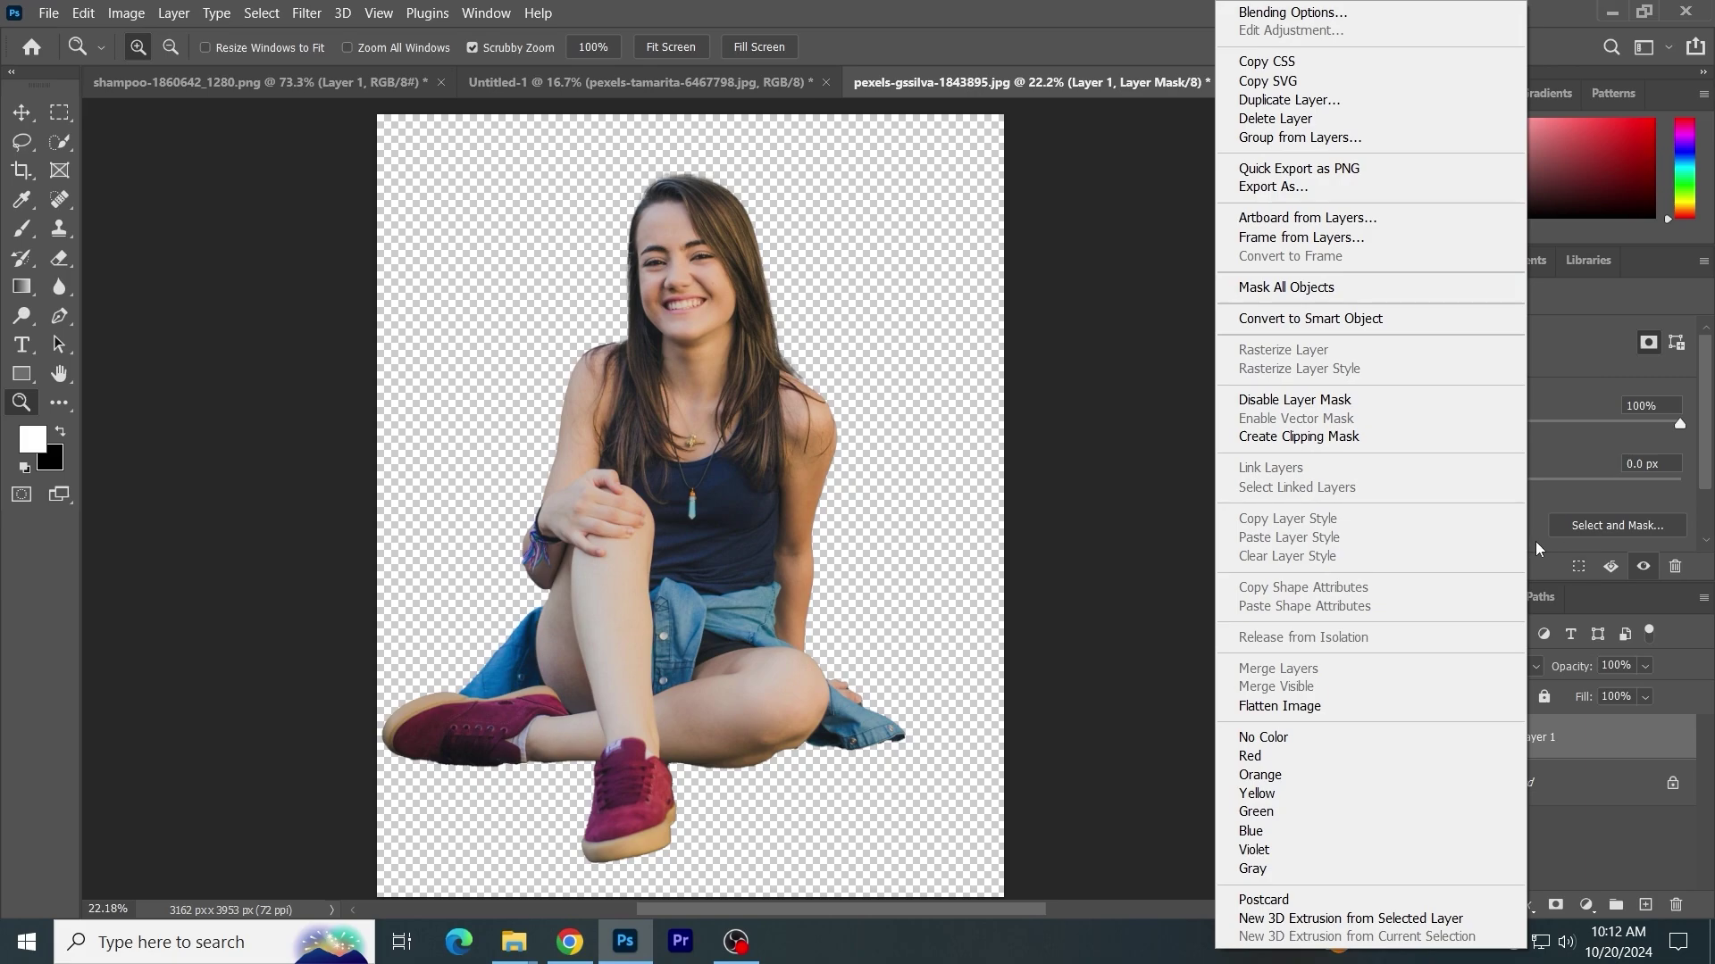
pyautogui.click(1303, 318)
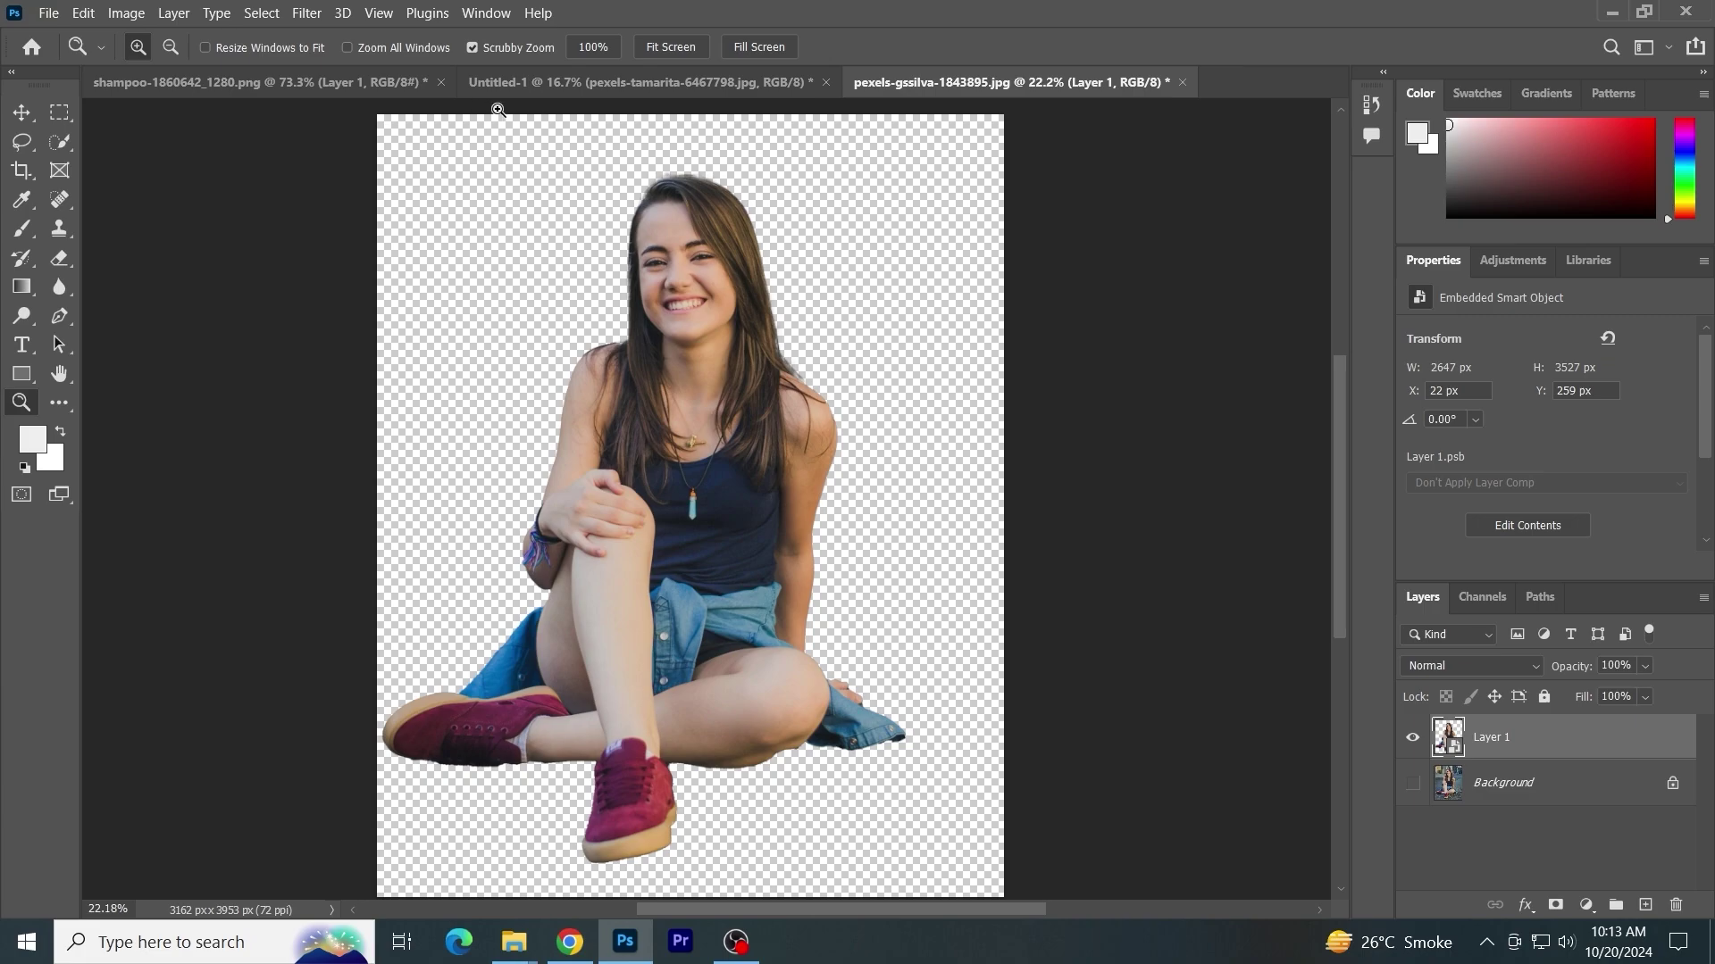
# Open the road and cloudy sky photo pexels-pixabay-52531.jpg from the background remove folder.
pyautogui.click(50, 14)
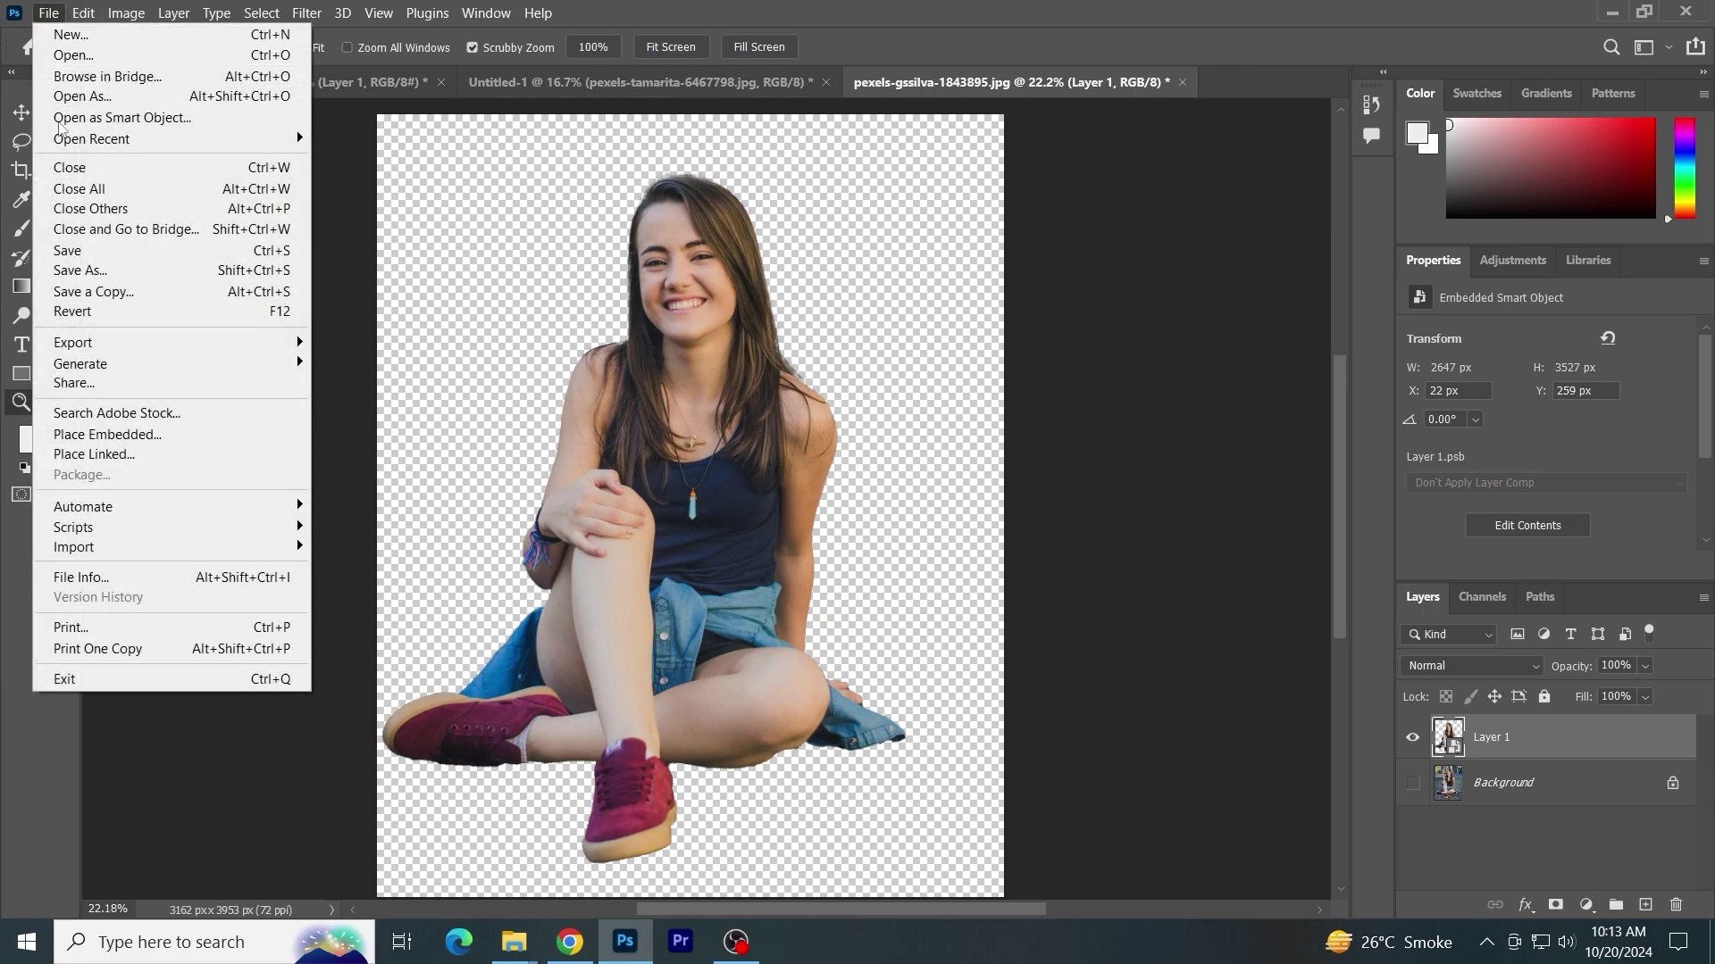
pyautogui.click(109, 56)
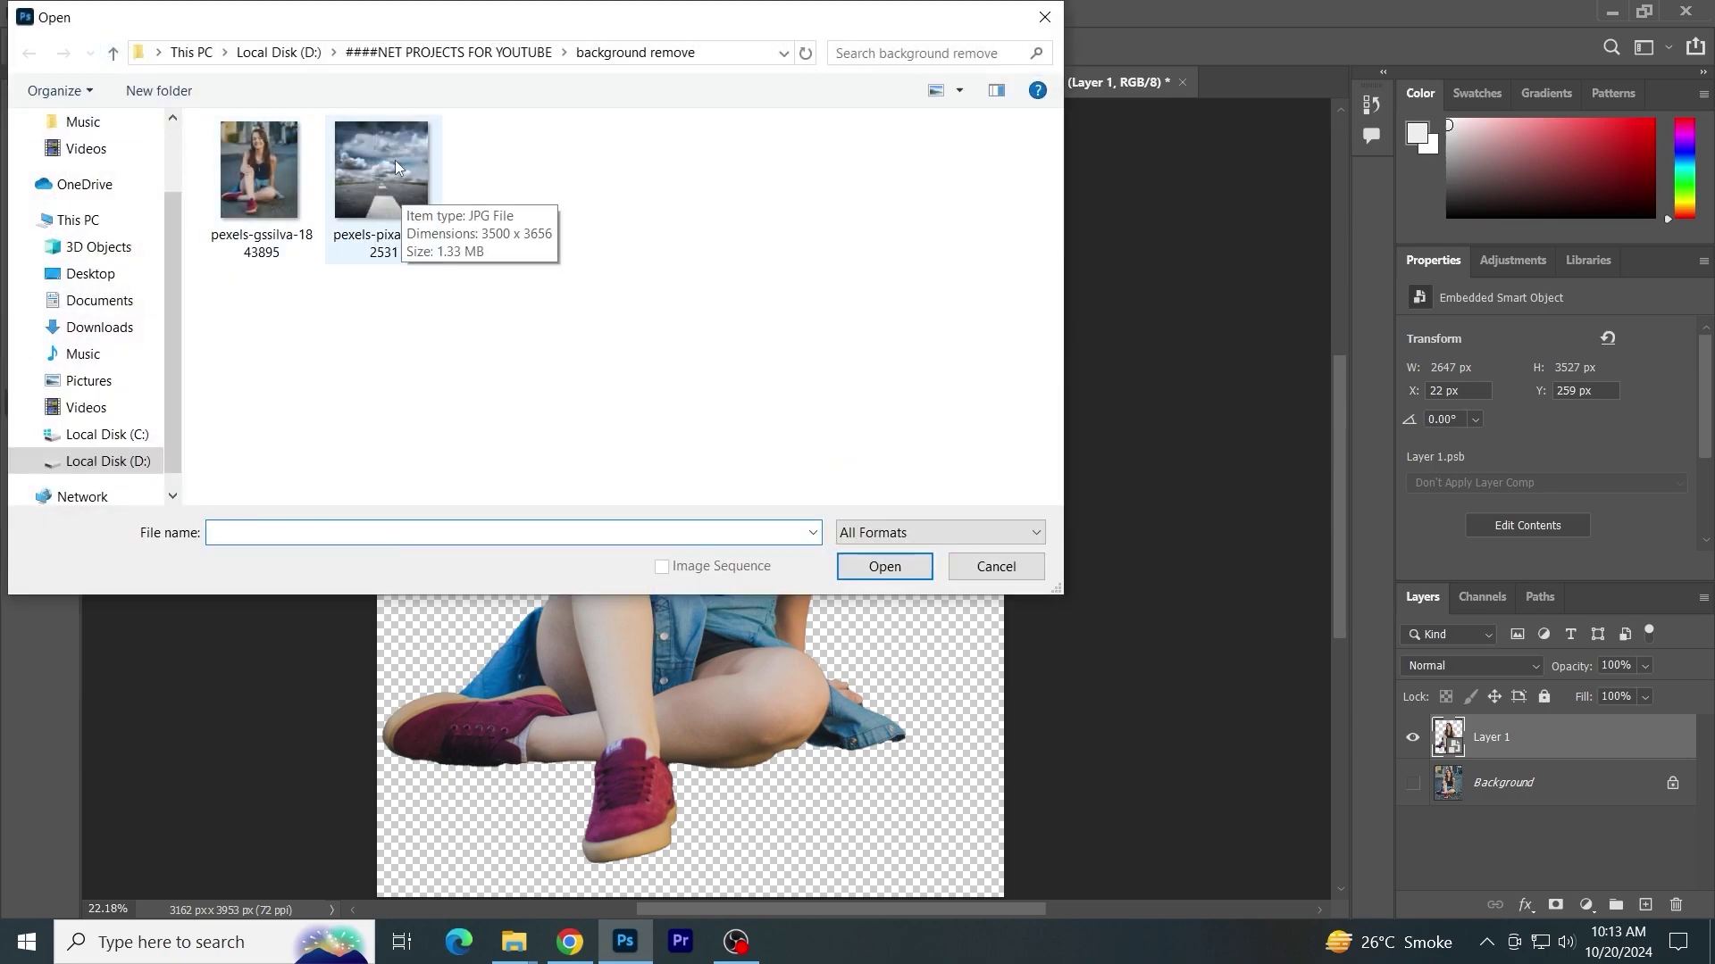
pyautogui.doubleClick(393, 159)
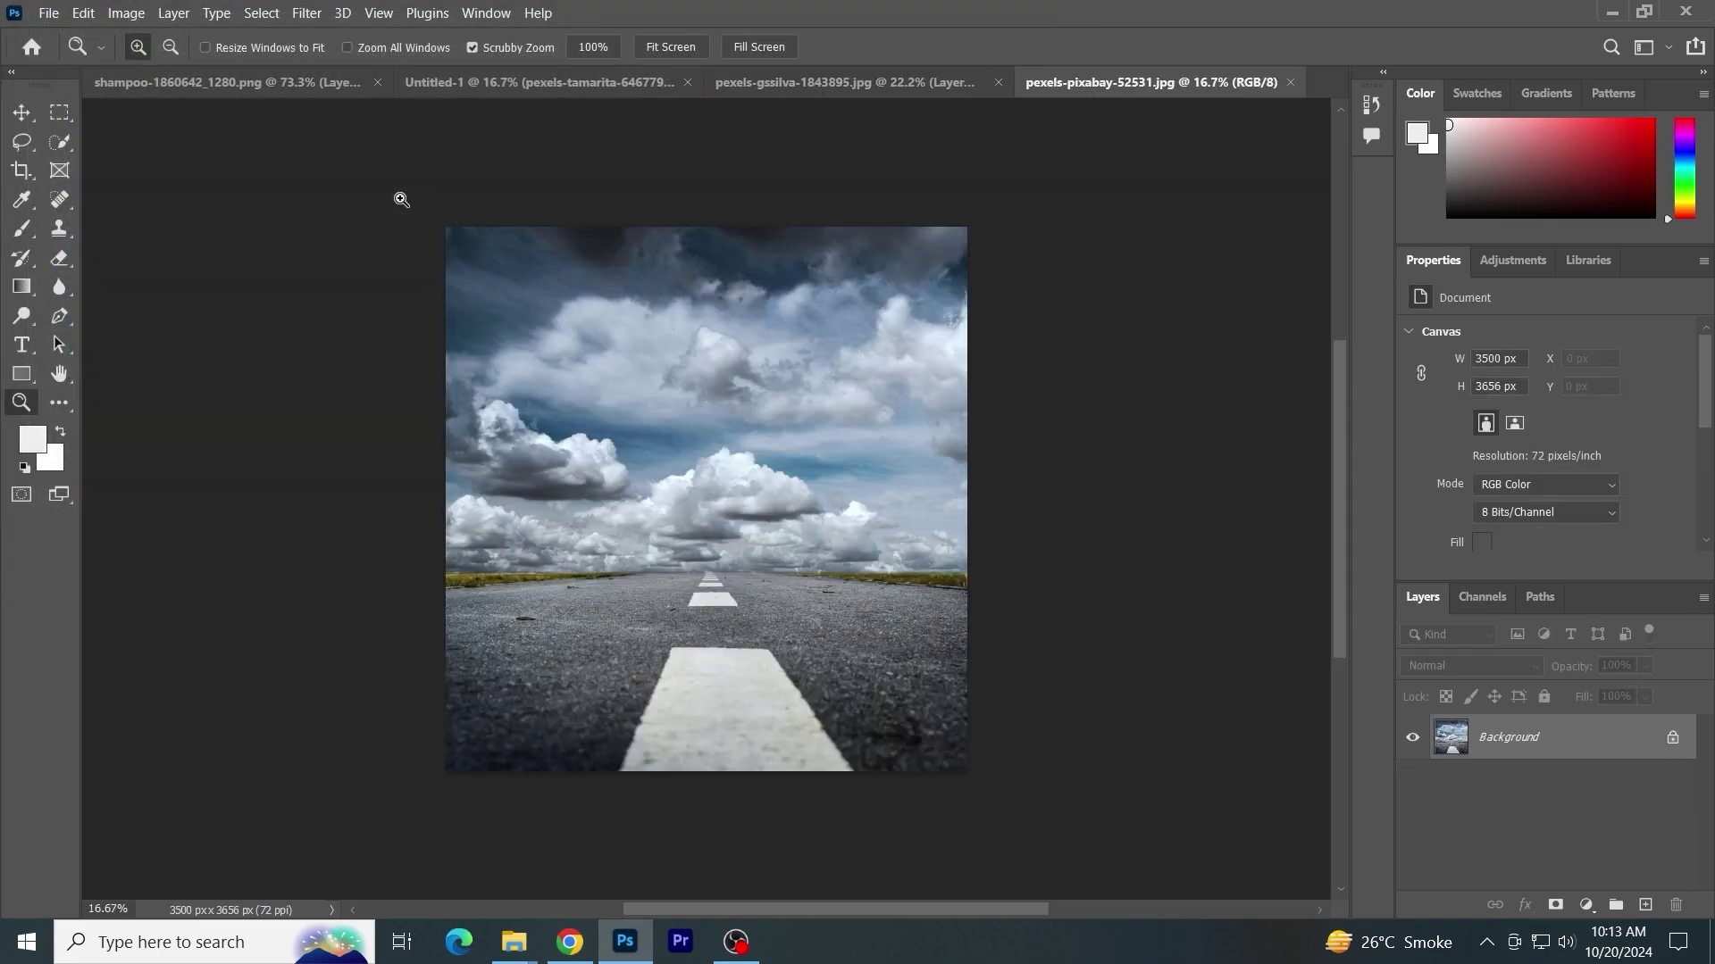
pyautogui.scroll(2, 821, 549)
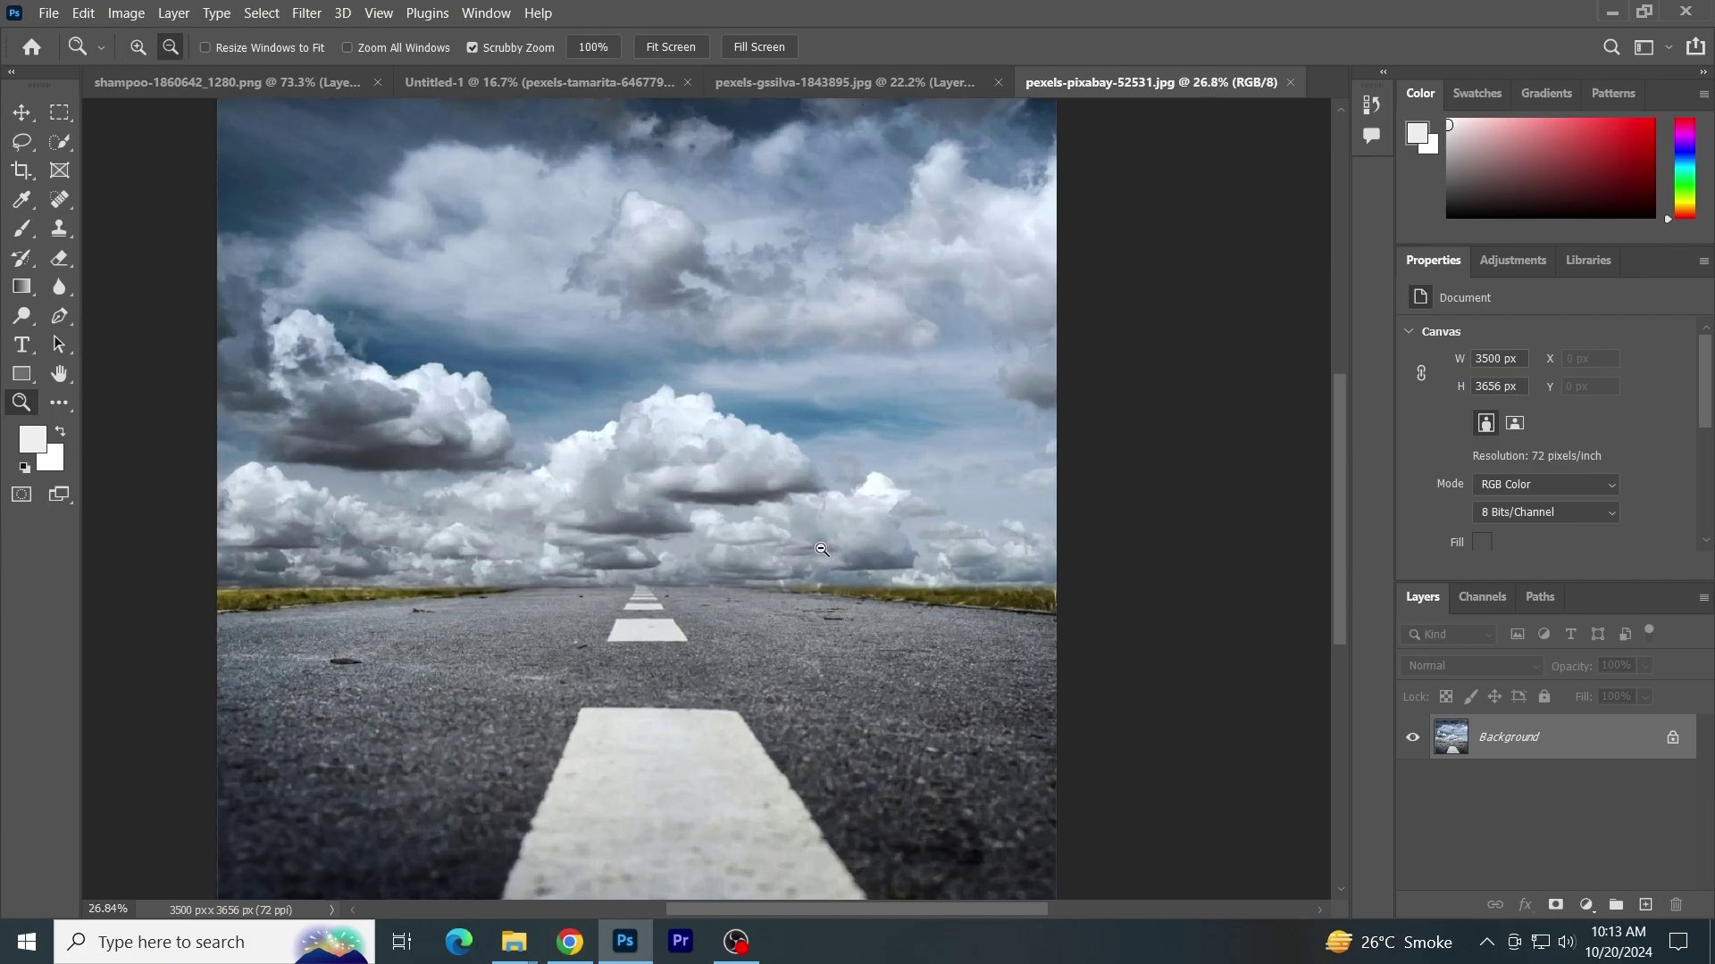
# Copy the woman's cutout from pexels-gssilva-1843895.jpg into the road photo and move it slightly down.
pyautogui.click(913, 80)
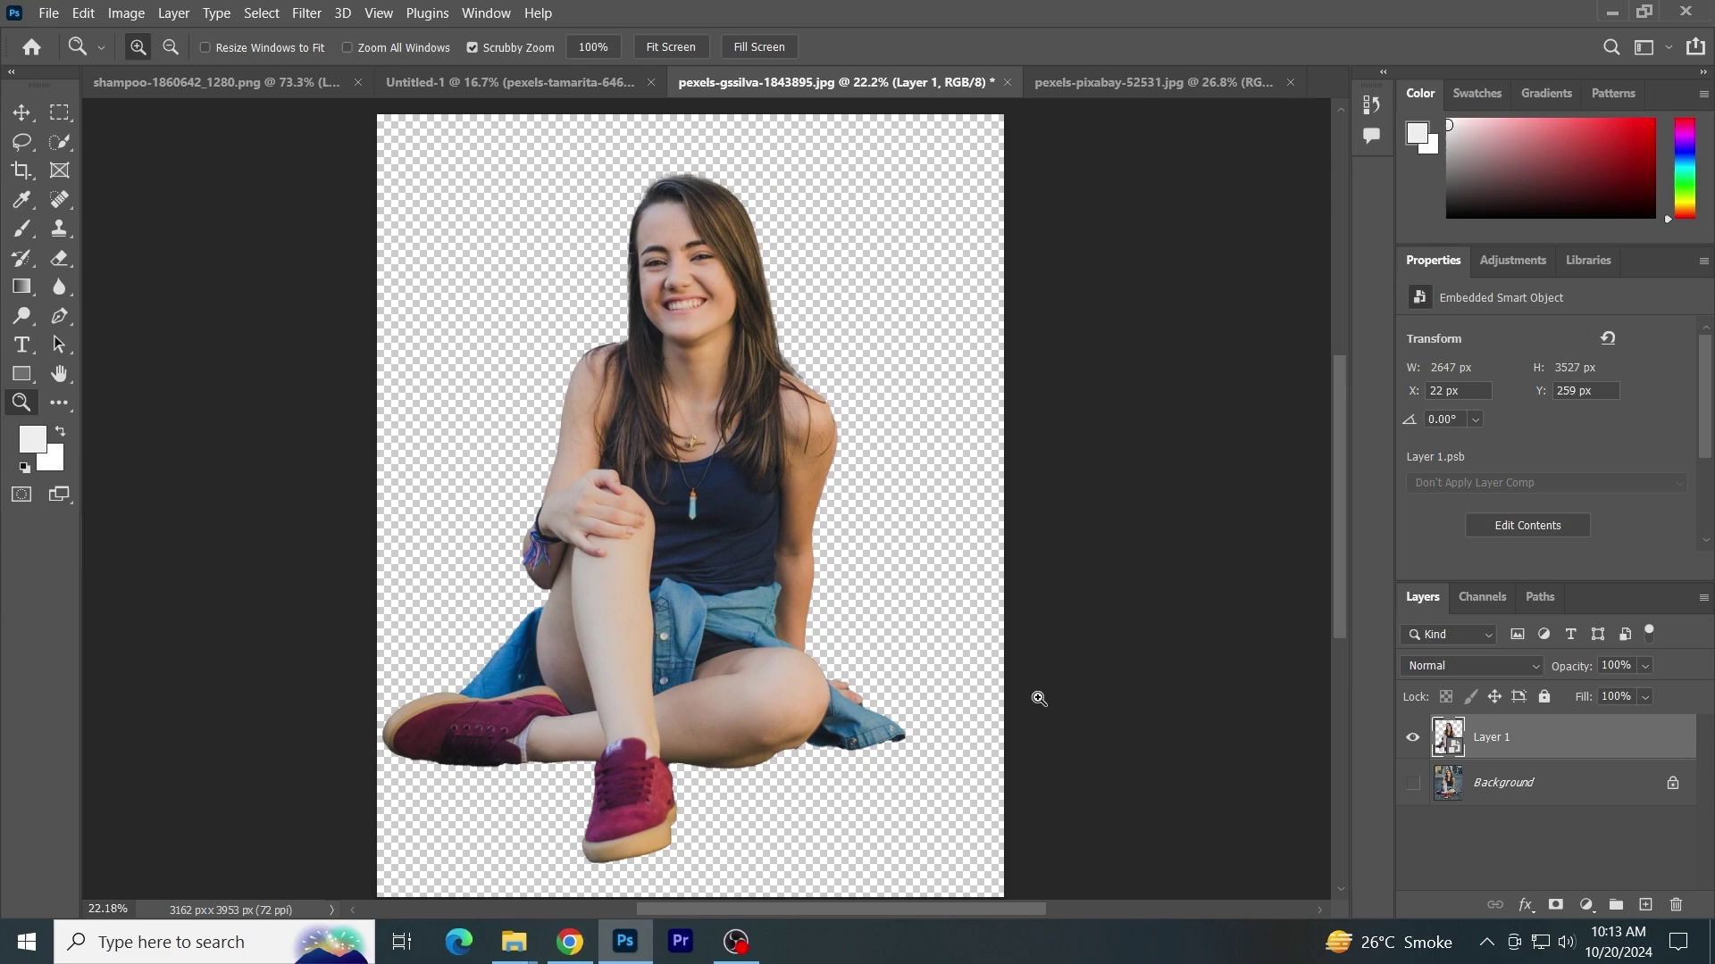
pyautogui.hotkey('ctrl', 'c')
pyautogui.click(1085, 86)
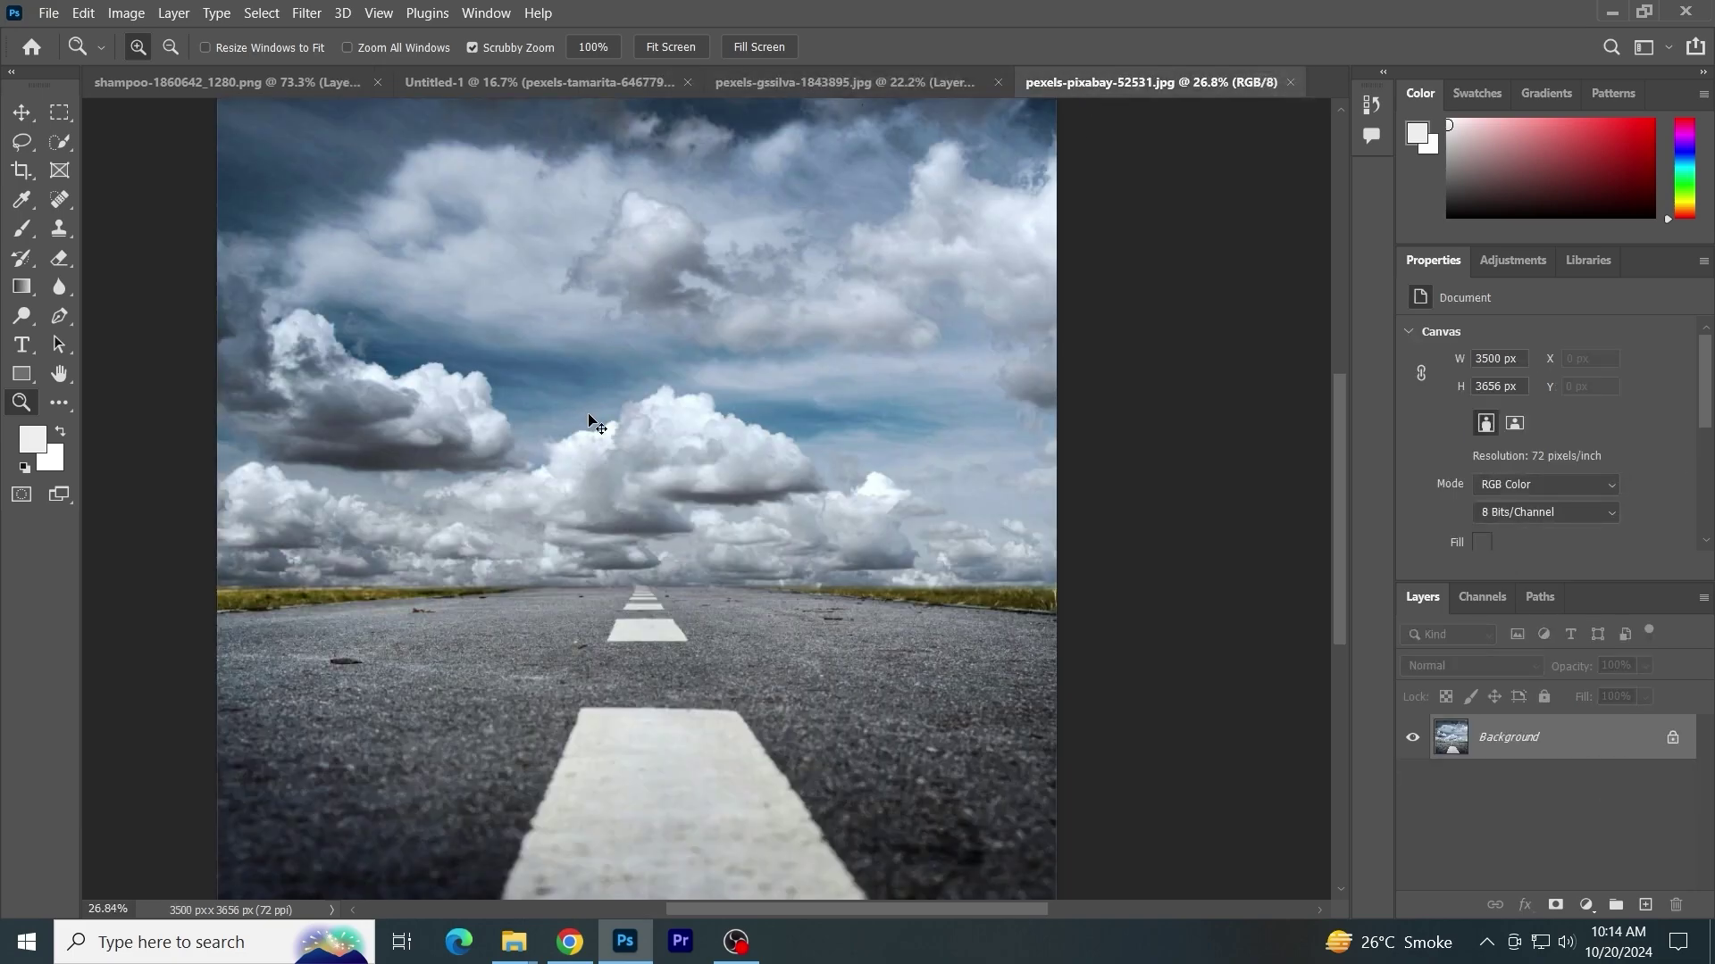
pyautogui.hotkey('ctrl', 'v')
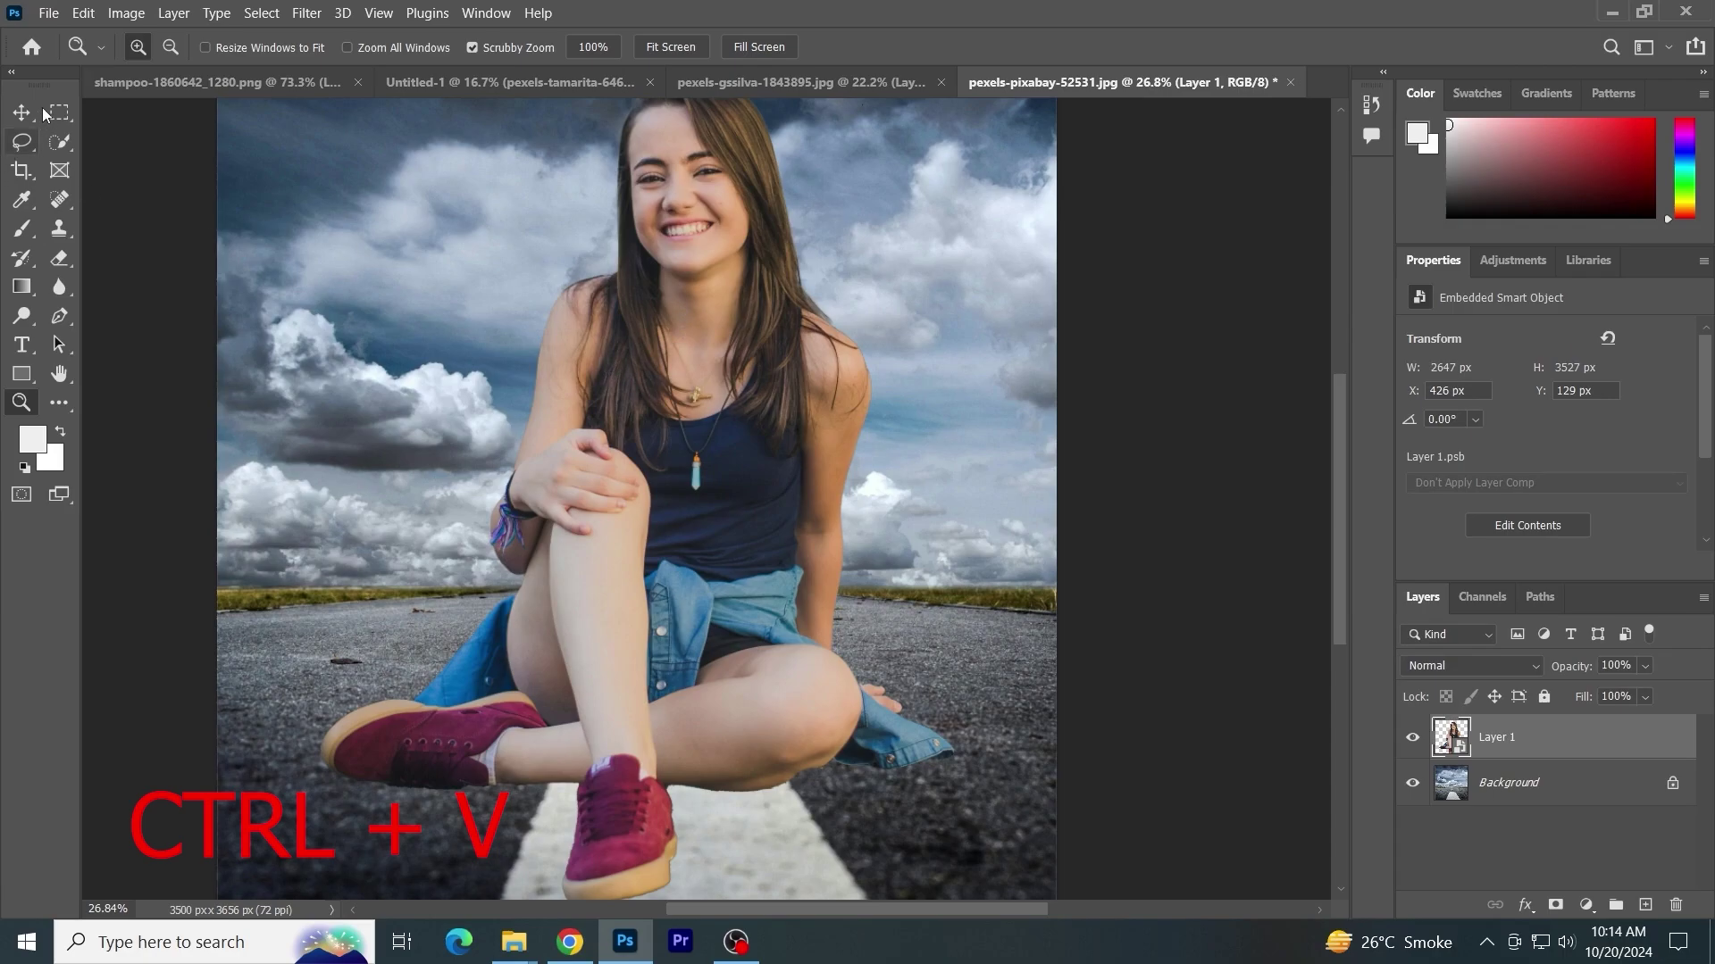
pyautogui.click(22, 111)
pyautogui.moveTo(674, 403); pyautogui.dragTo(685, 438)
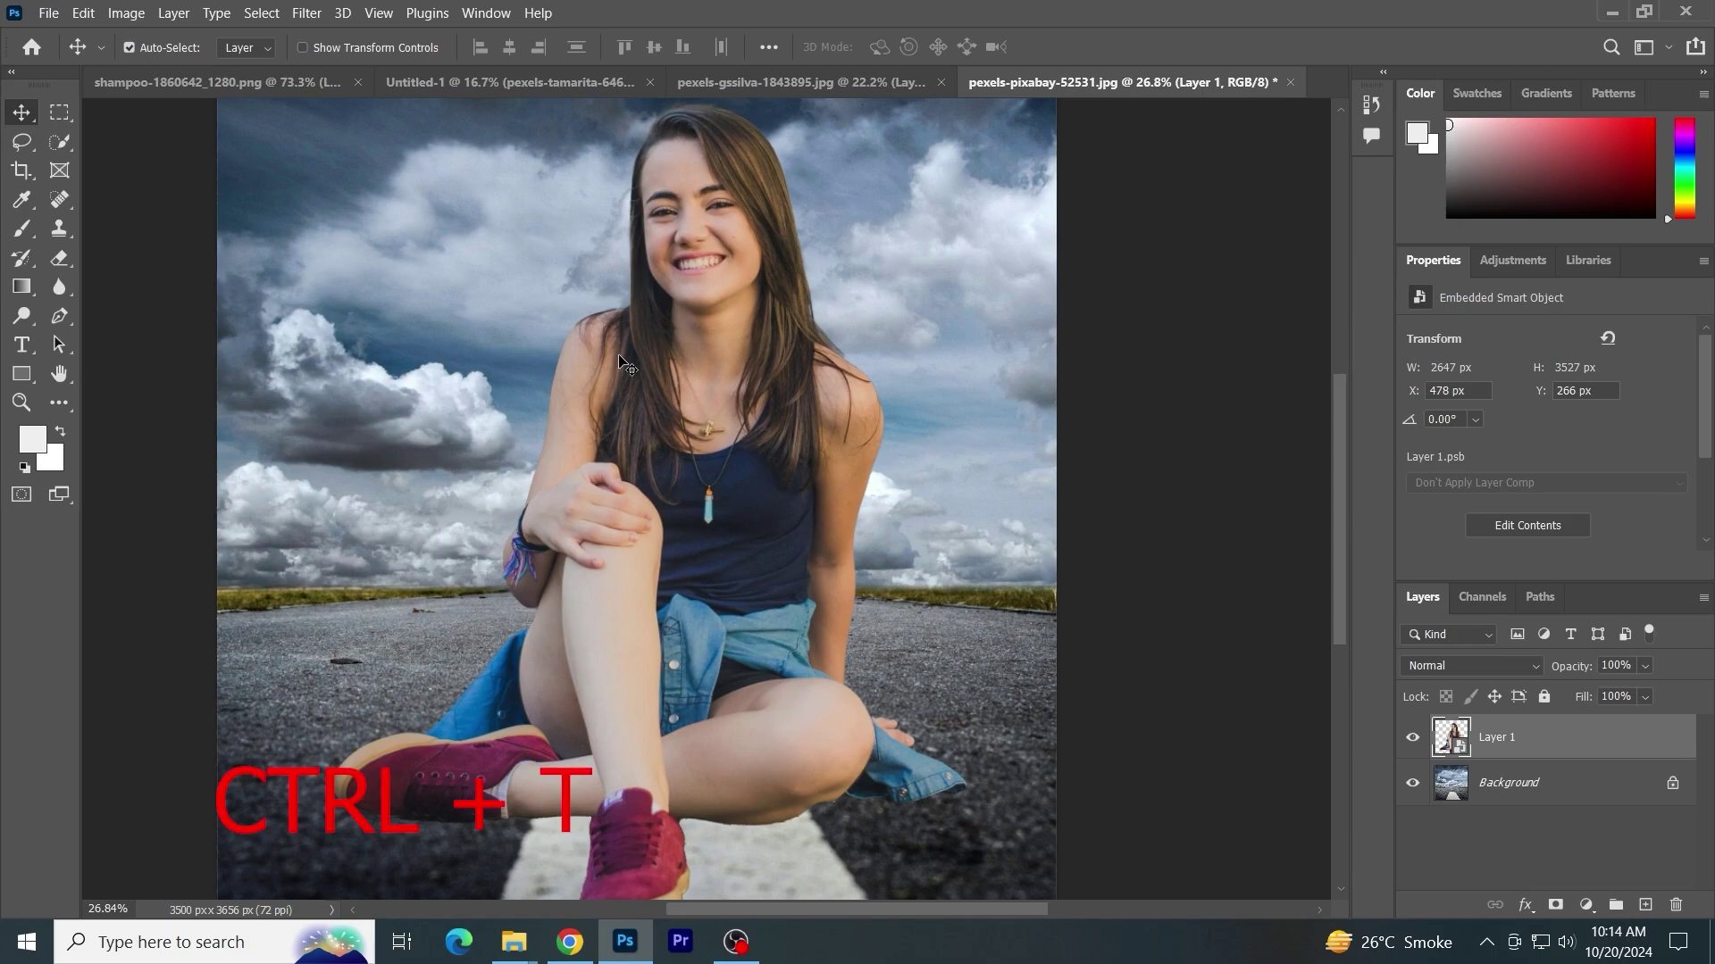
# Free-transform the pasted woman, scaling her proportionally to about 71% and moving her over the road.
pyautogui.hotkey('ctrl', 't')
pyautogui.scroll(1, 547, 349)
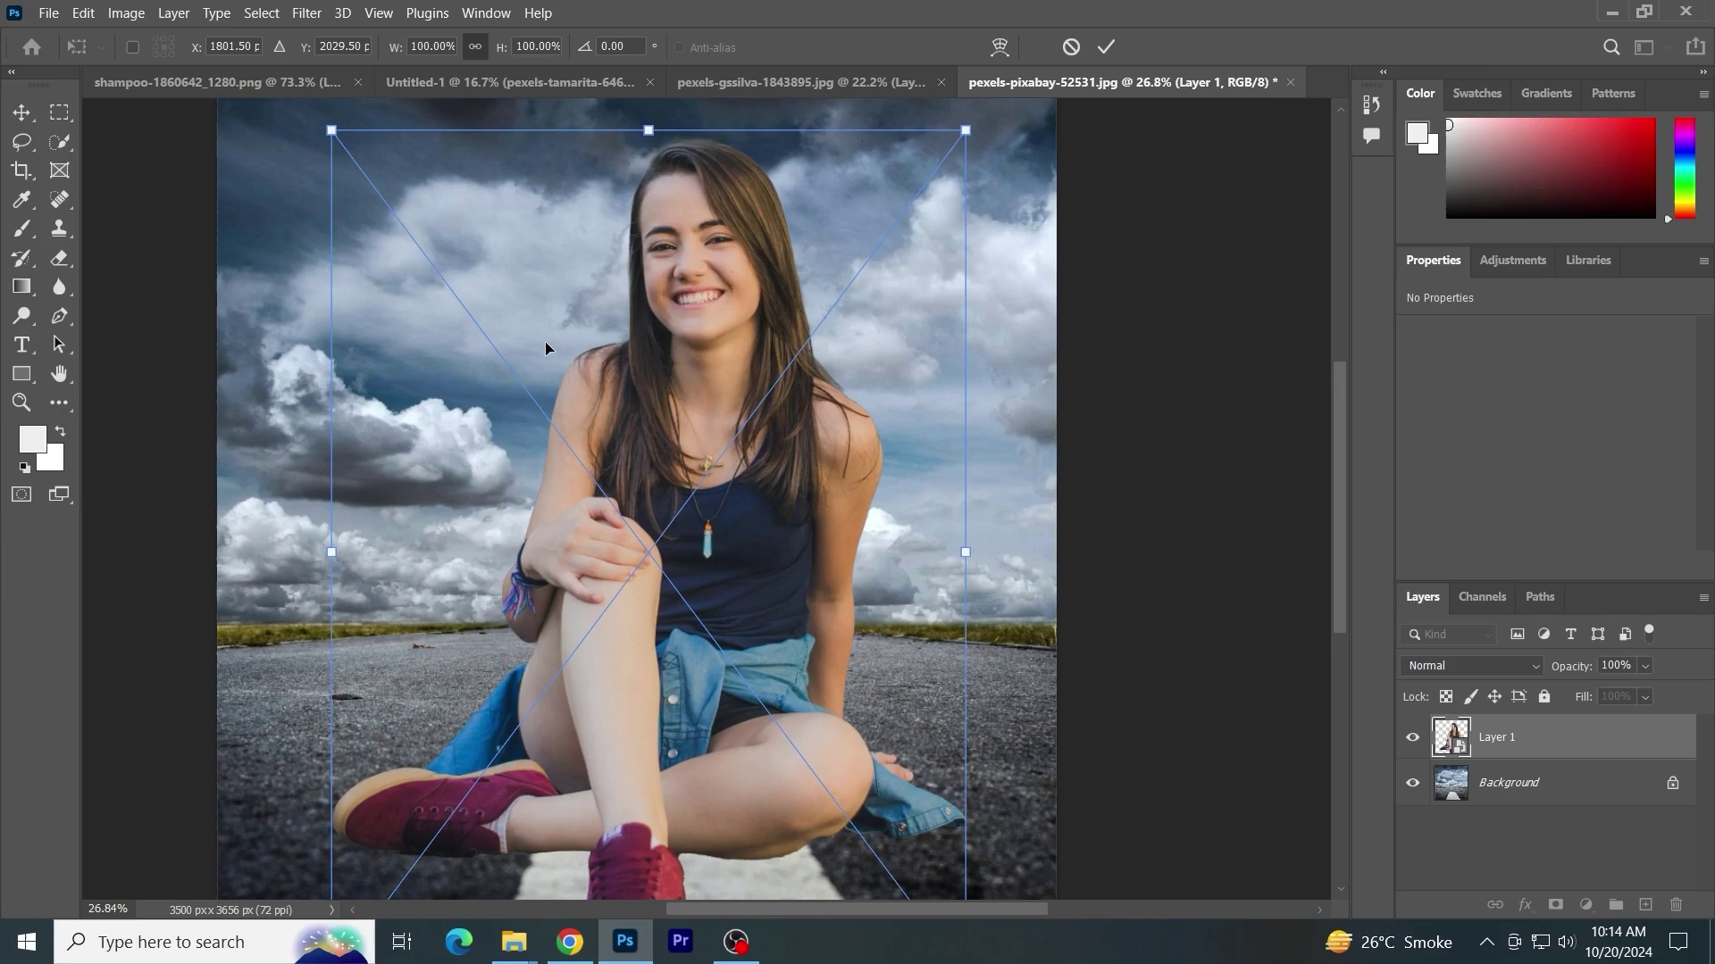
pyautogui.scroll(1, 546, 348)
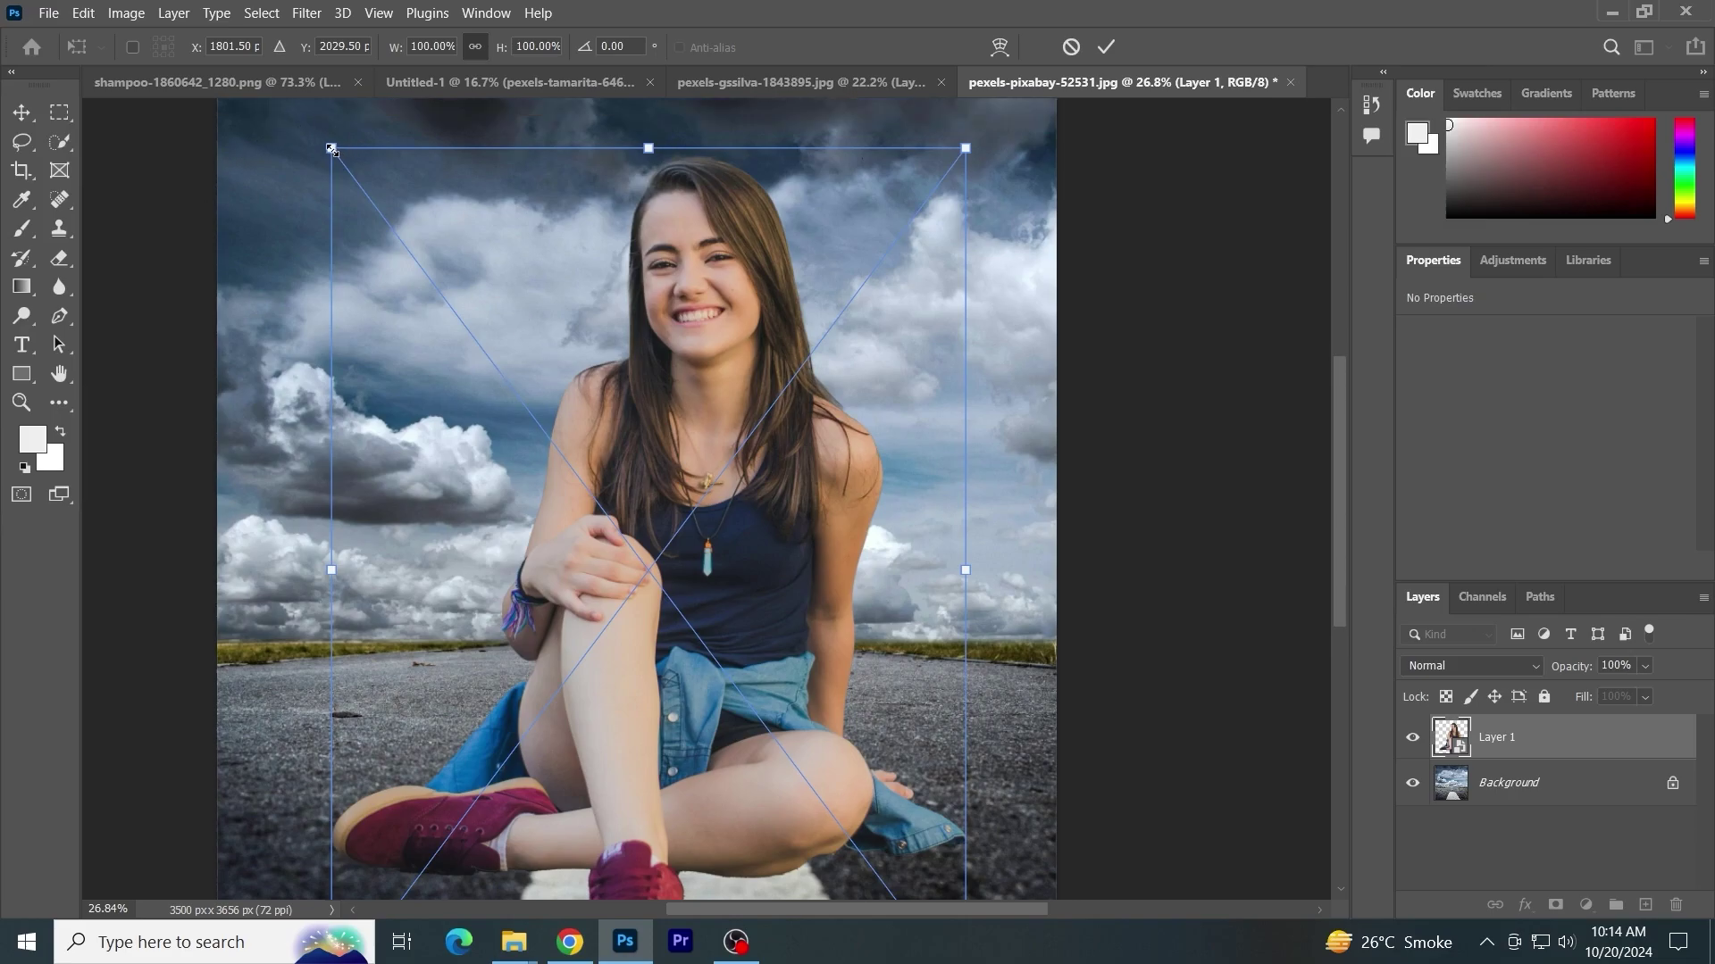
pyautogui.moveTo(330, 149); pyautogui.dragTo(502, 402)
pyautogui.moveTo(717, 543); pyautogui.dragTo(644, 432)
pyautogui.scroll(-3, 380, 325)
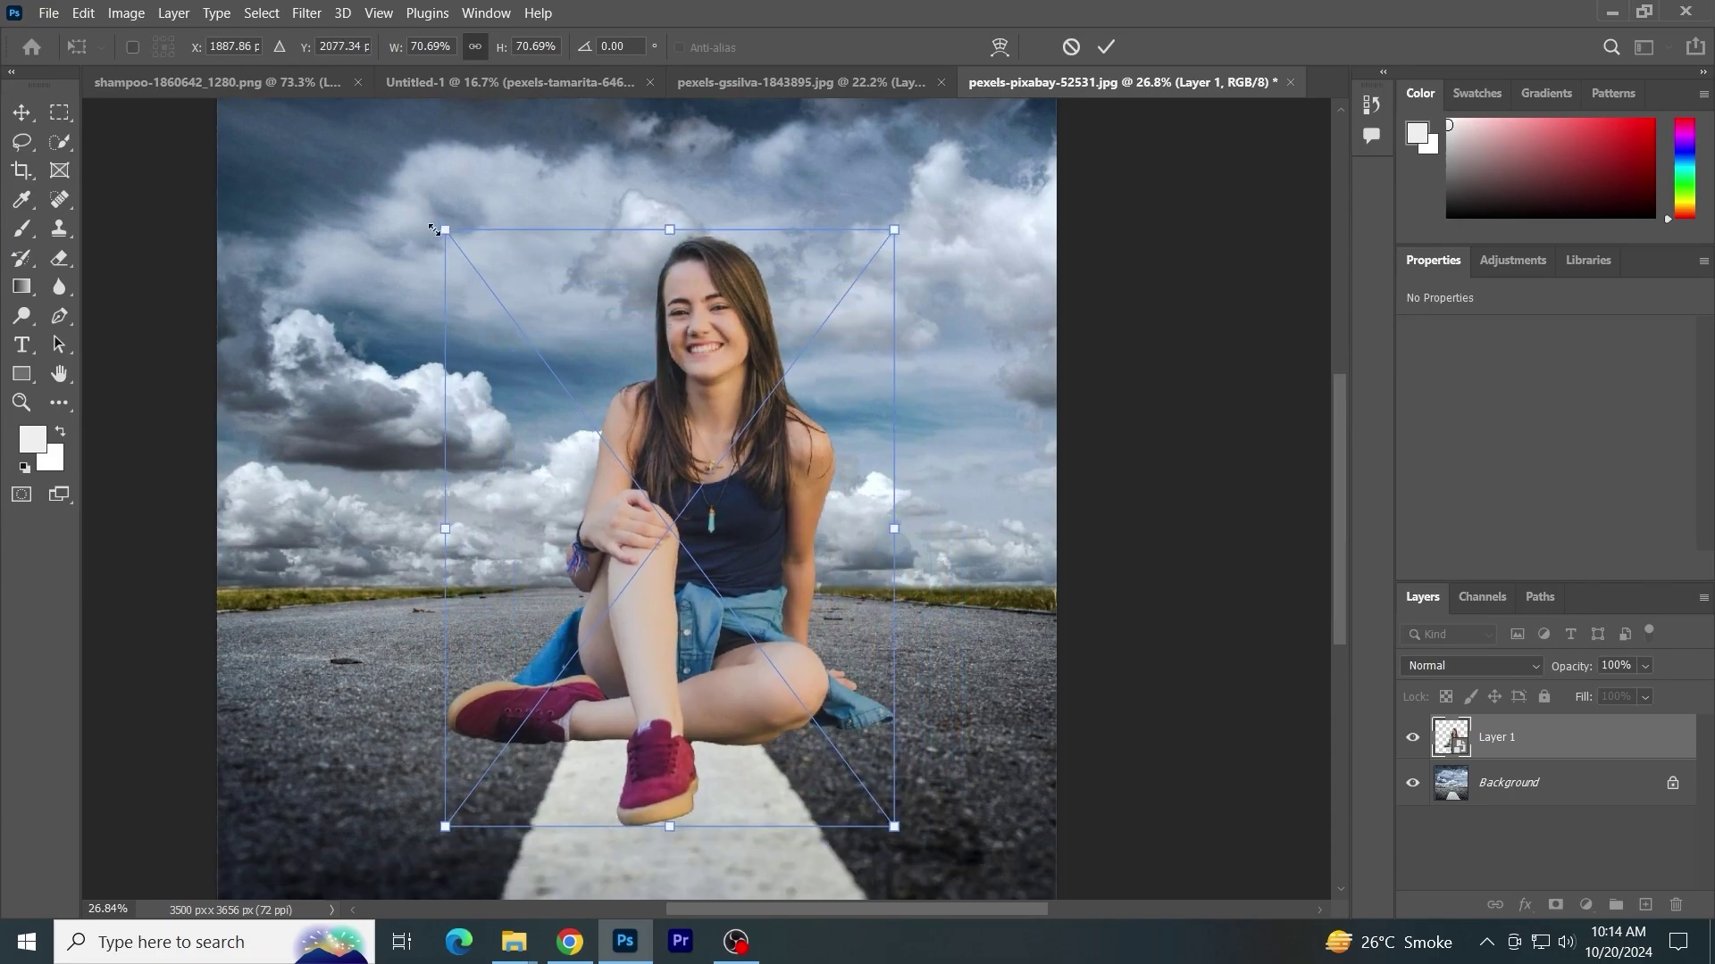
# Scale the woman down to about 48%, place her on the white center line, and rotate her to about -0.8°.
pyautogui.moveTo(434, 229); pyautogui.dragTo(547, 365)
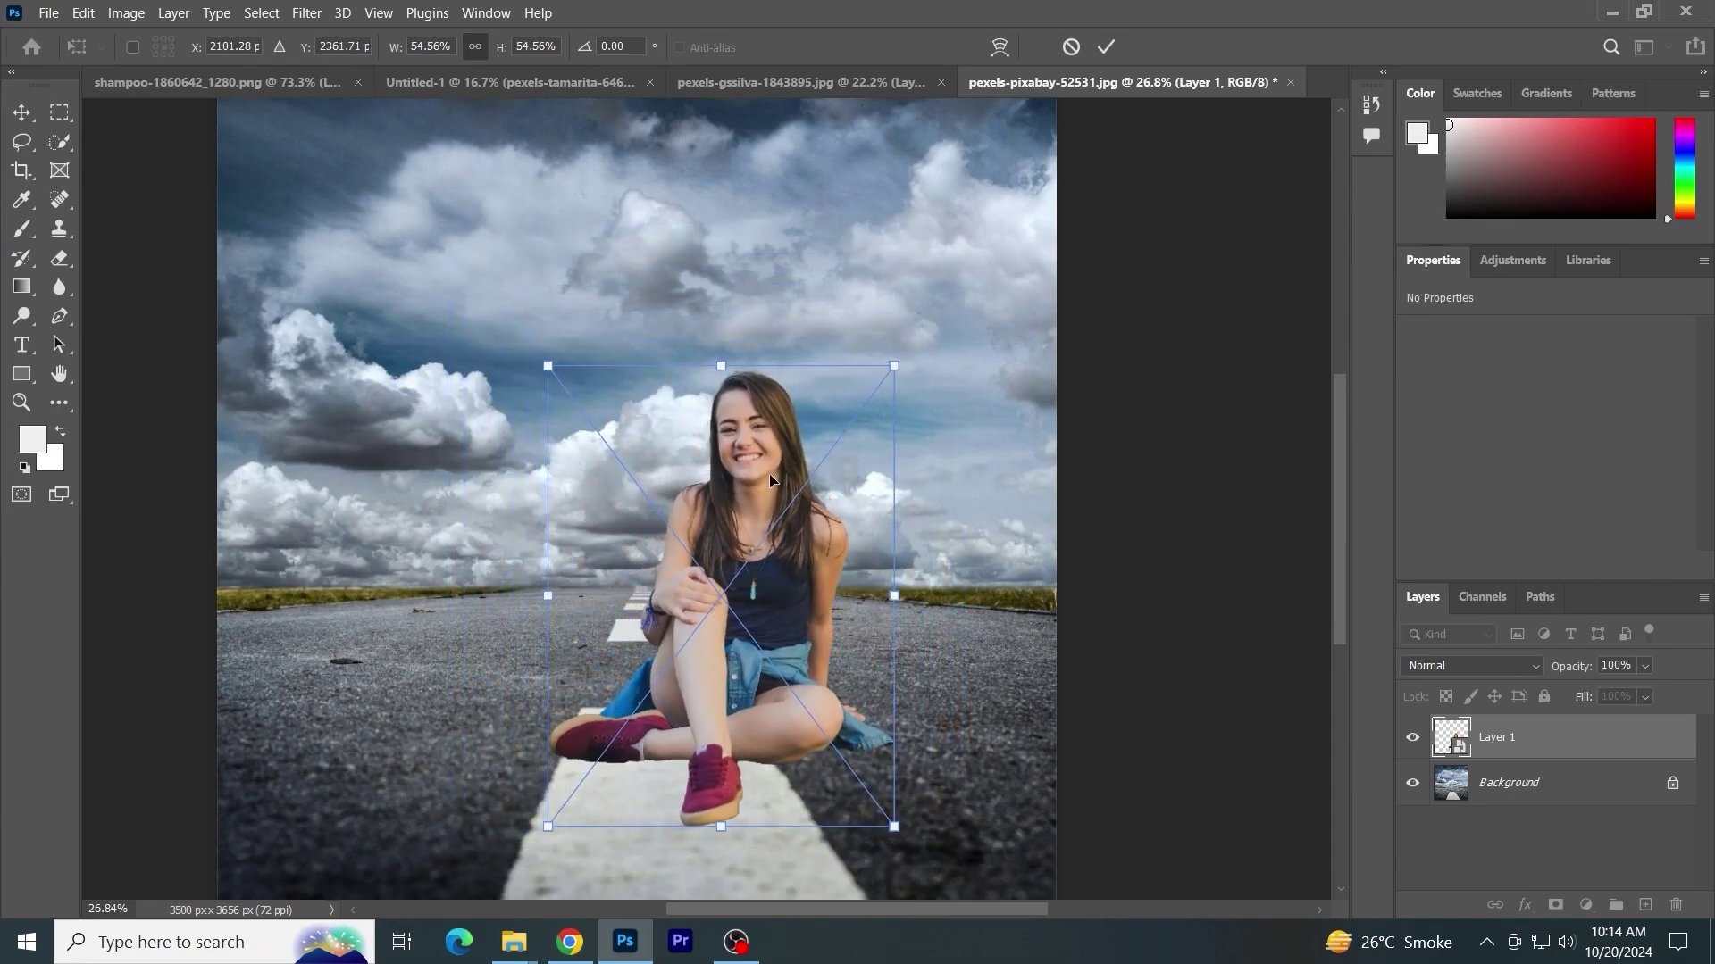
pyautogui.moveTo(770, 479); pyautogui.dragTo(748, 429)
pyautogui.moveTo(512, 309); pyautogui.dragTo(573, 368)
pyautogui.moveTo(722, 440); pyautogui.dragTo(684, 457)
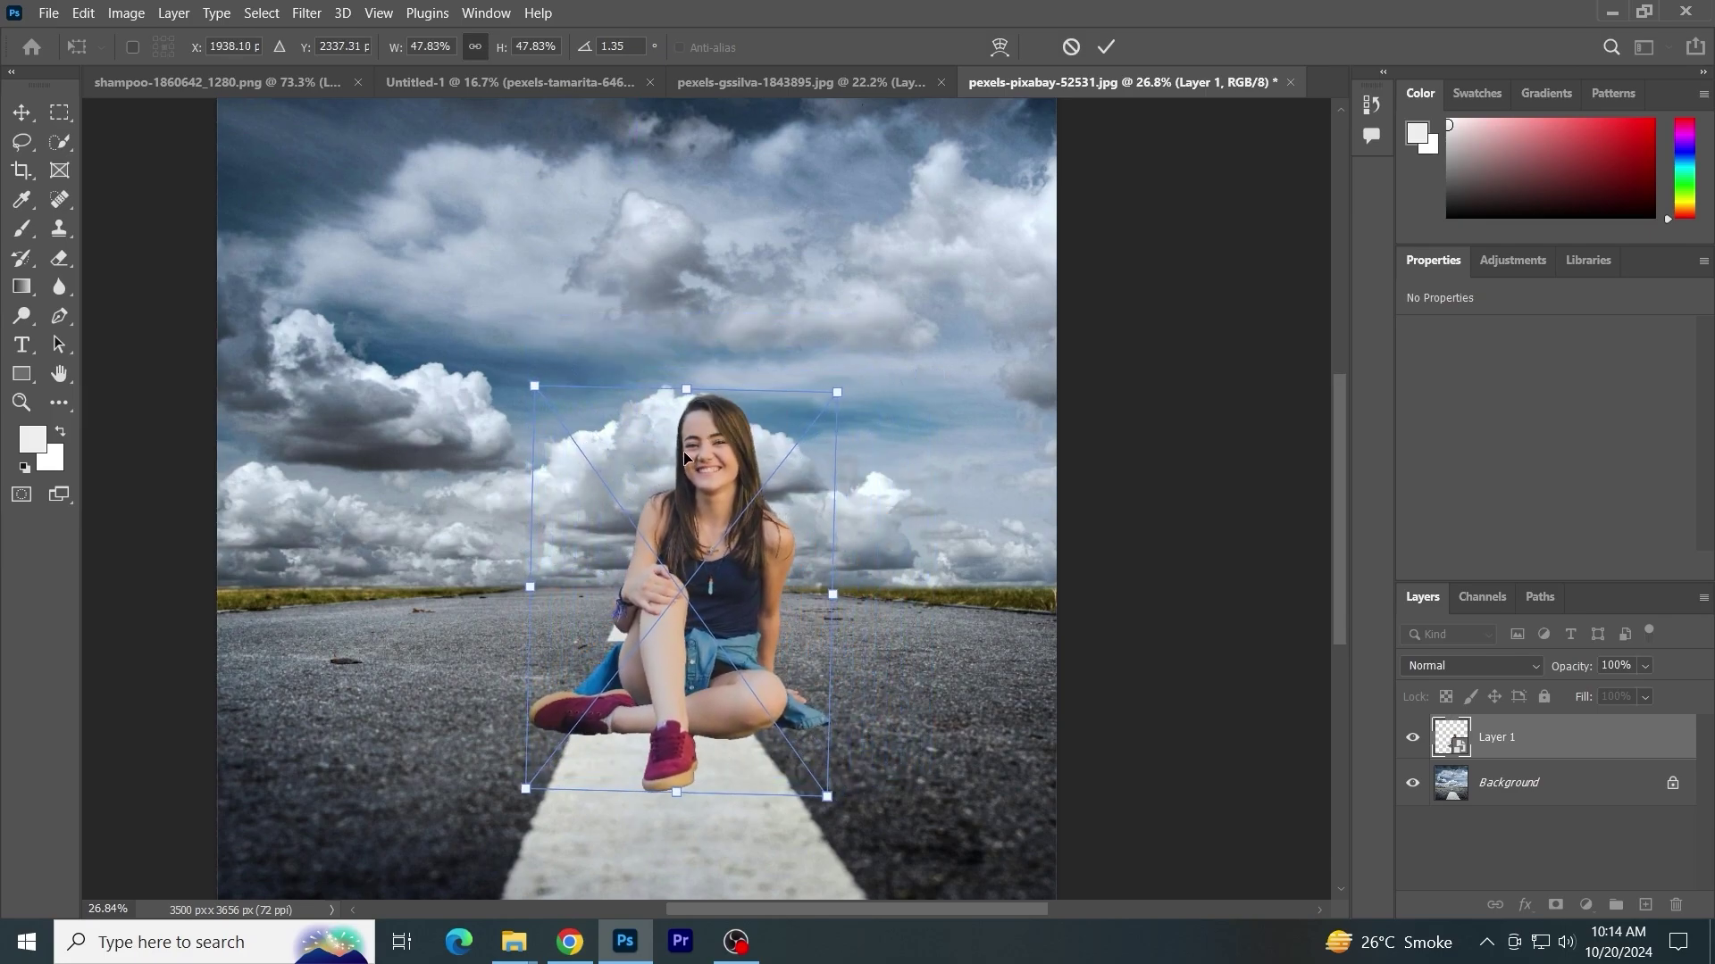
pyautogui.moveTo(518, 351); pyautogui.dragTo(505, 359)
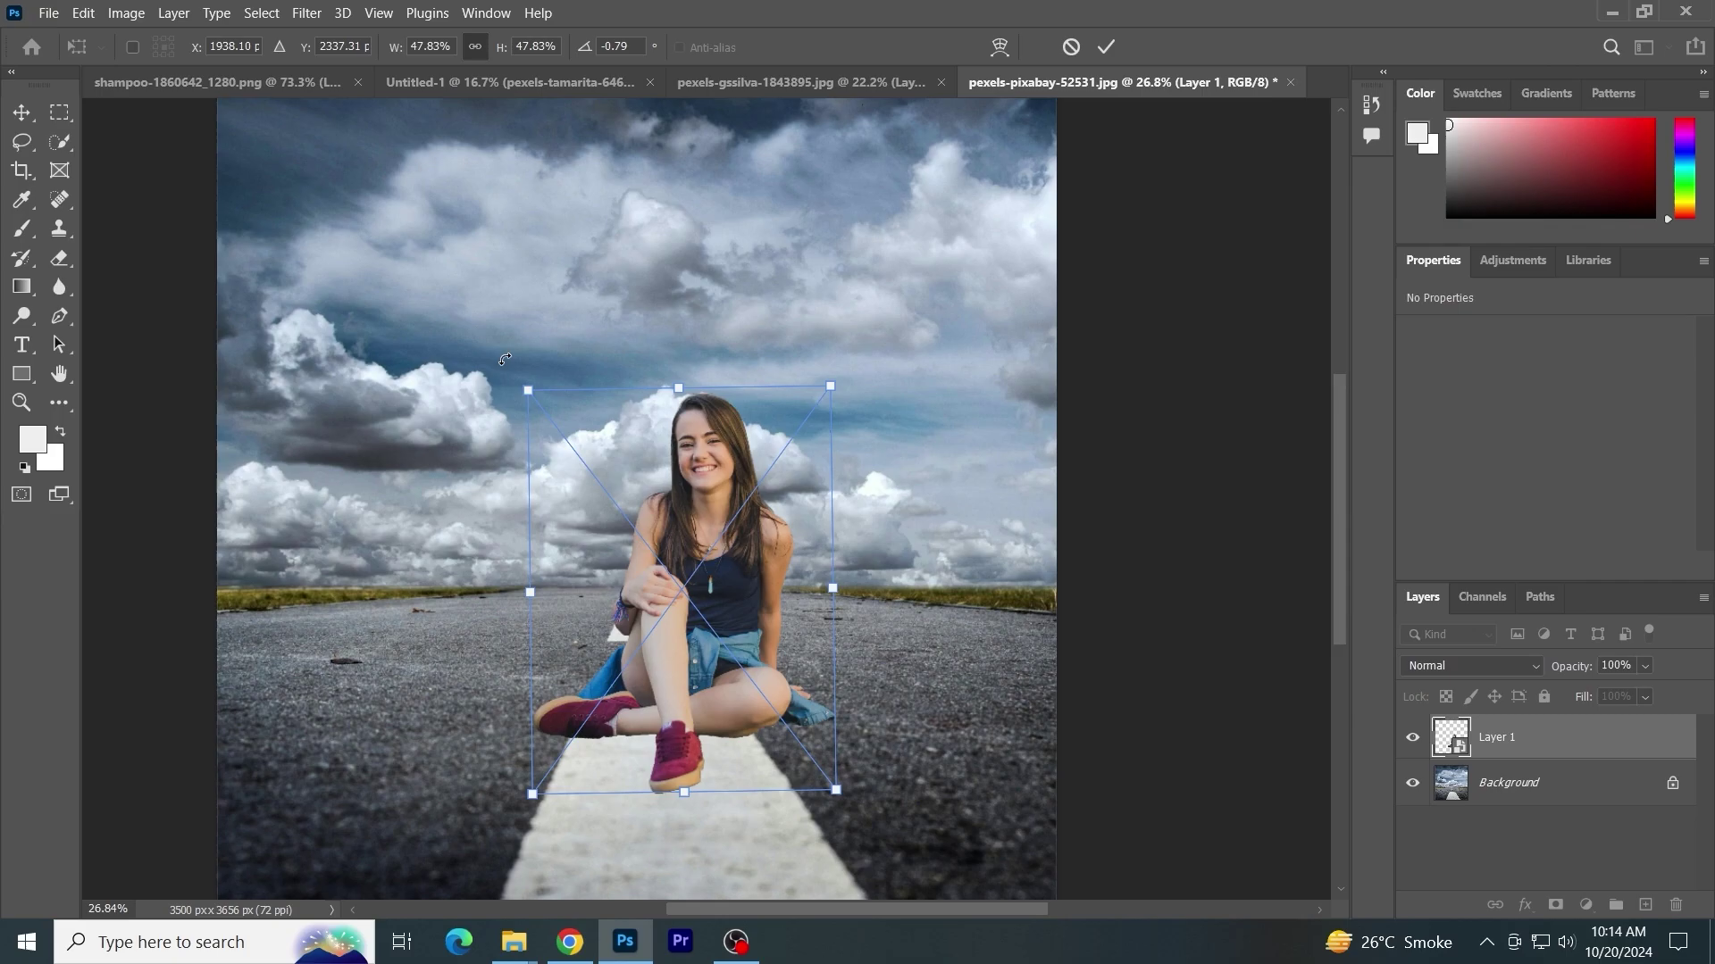
pyautogui.click(1112, 47)
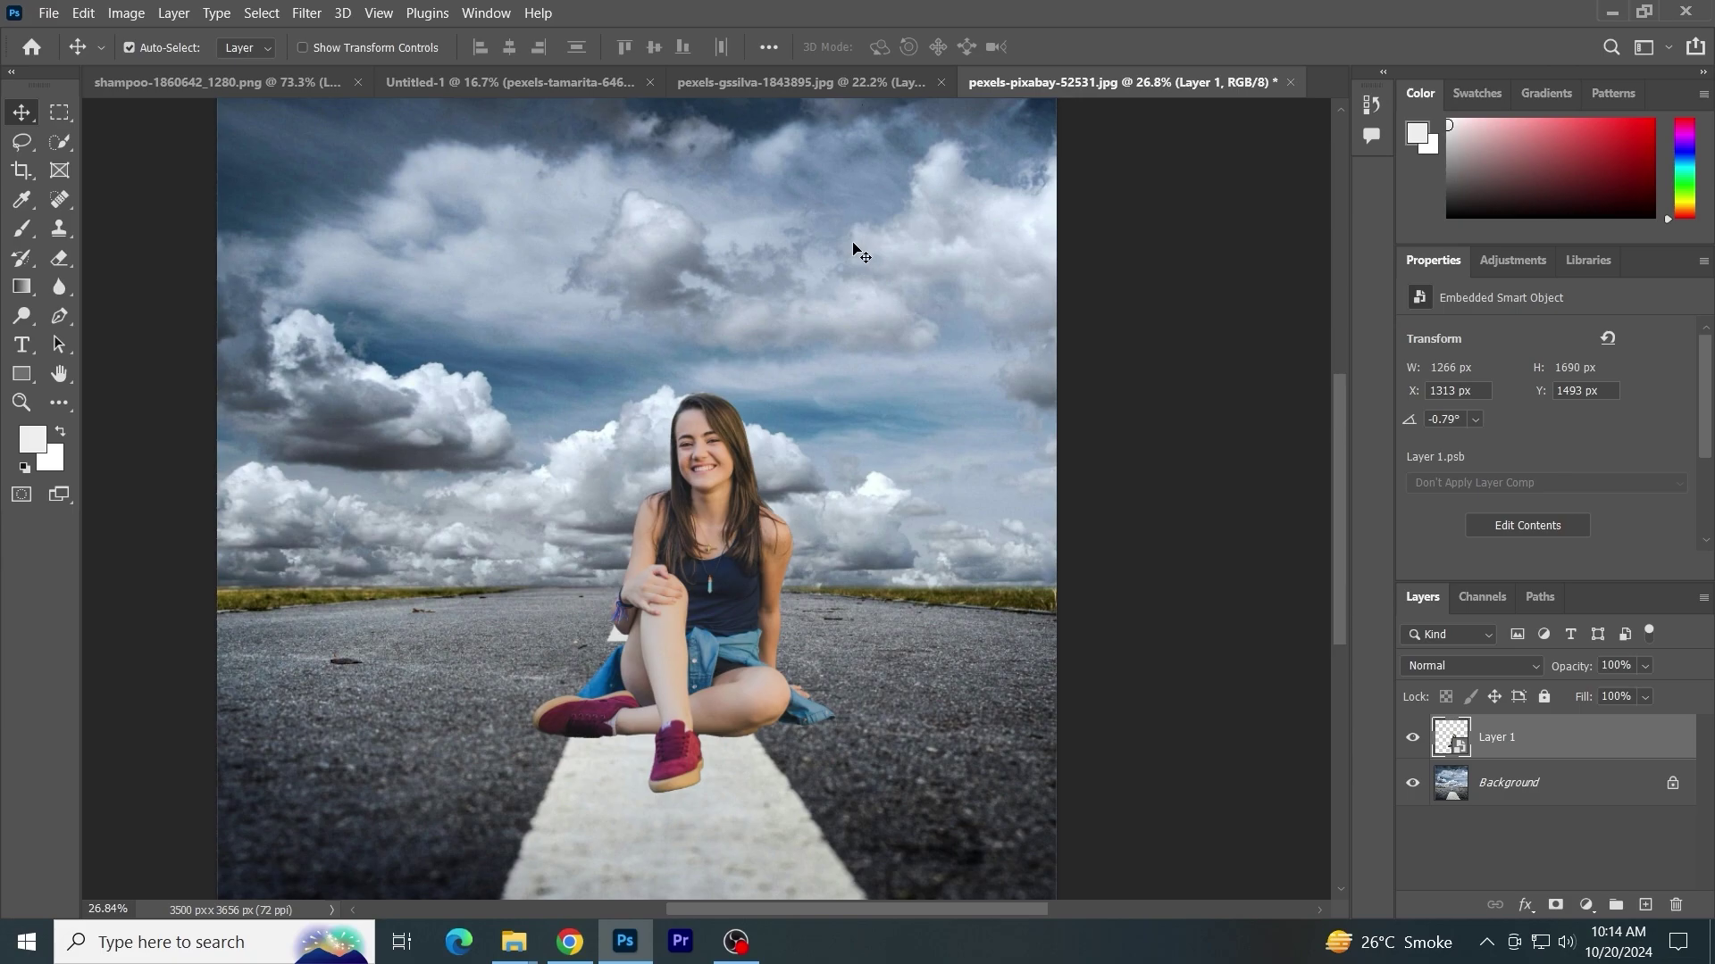
# Merge the visible layers of the road composite into one.
pyautogui.rightClick(1507, 751)
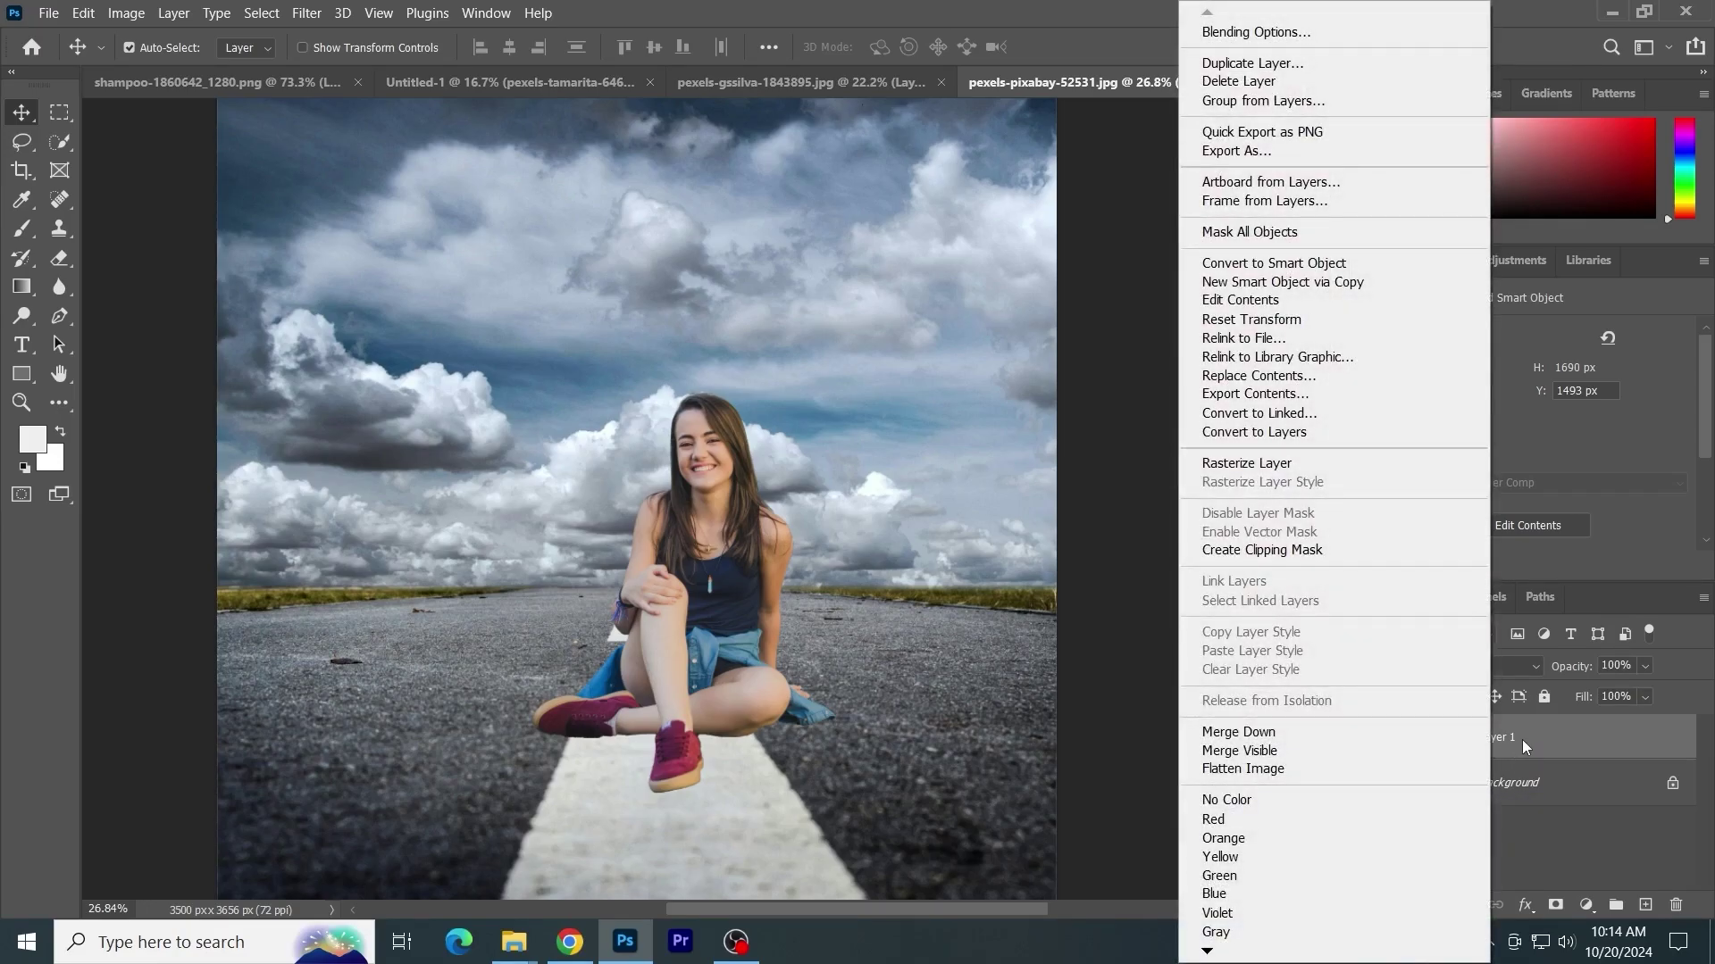
pyautogui.click(1289, 755)
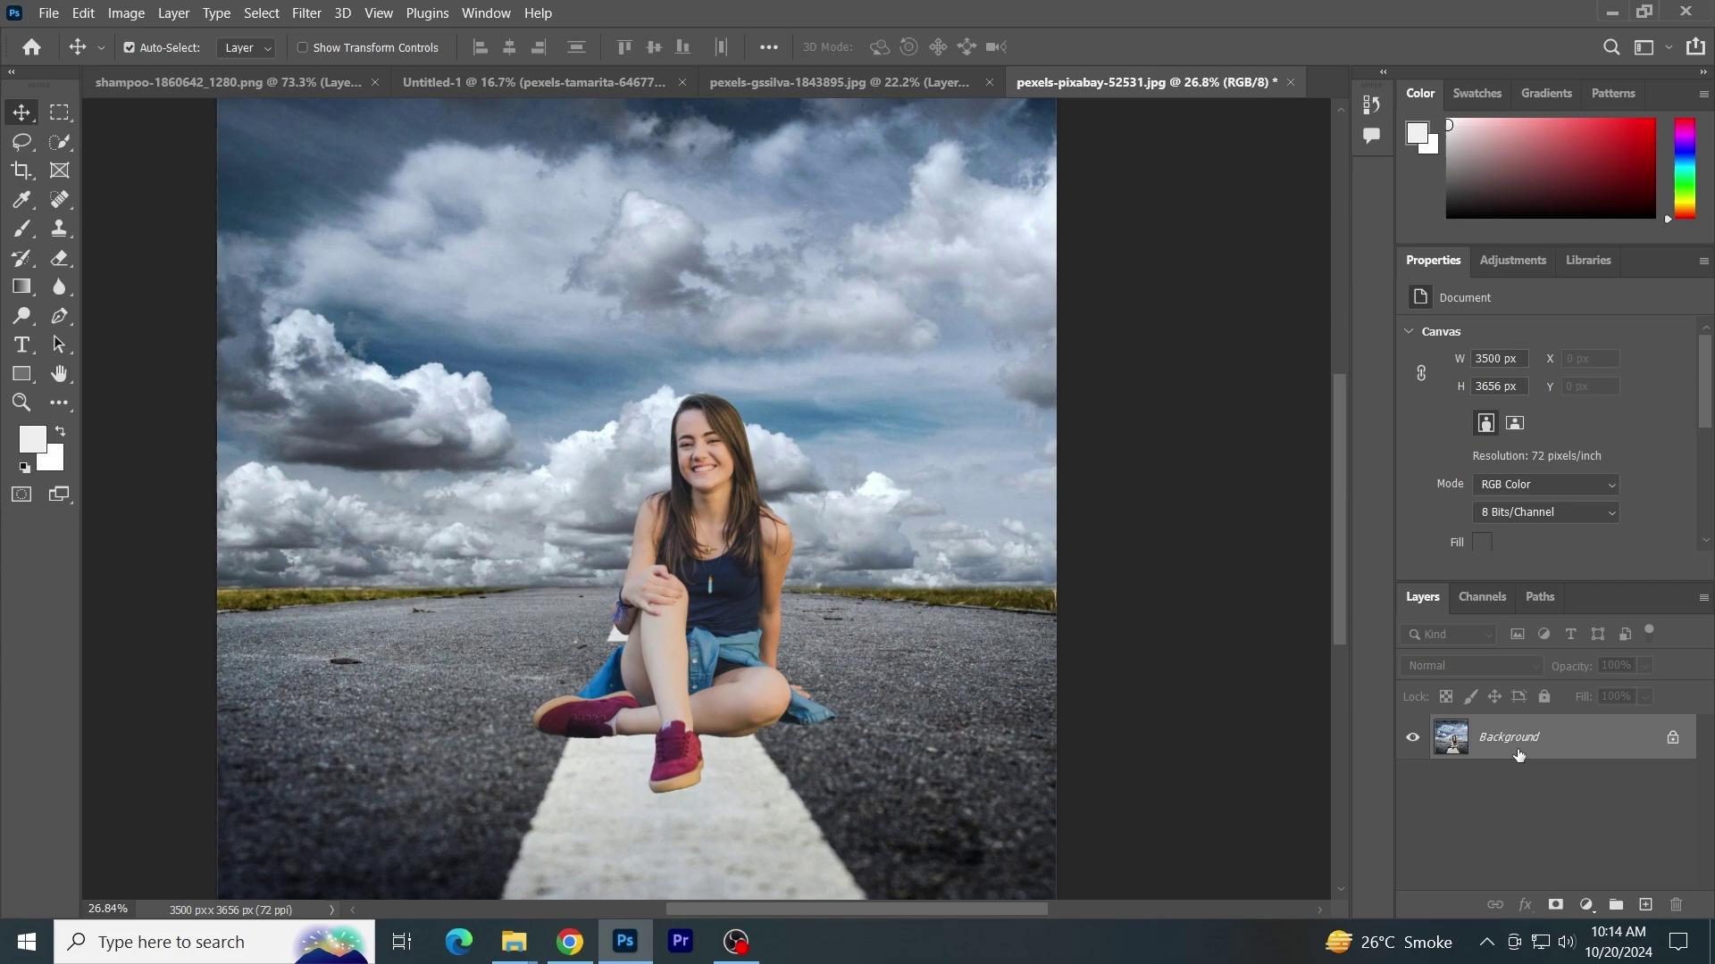